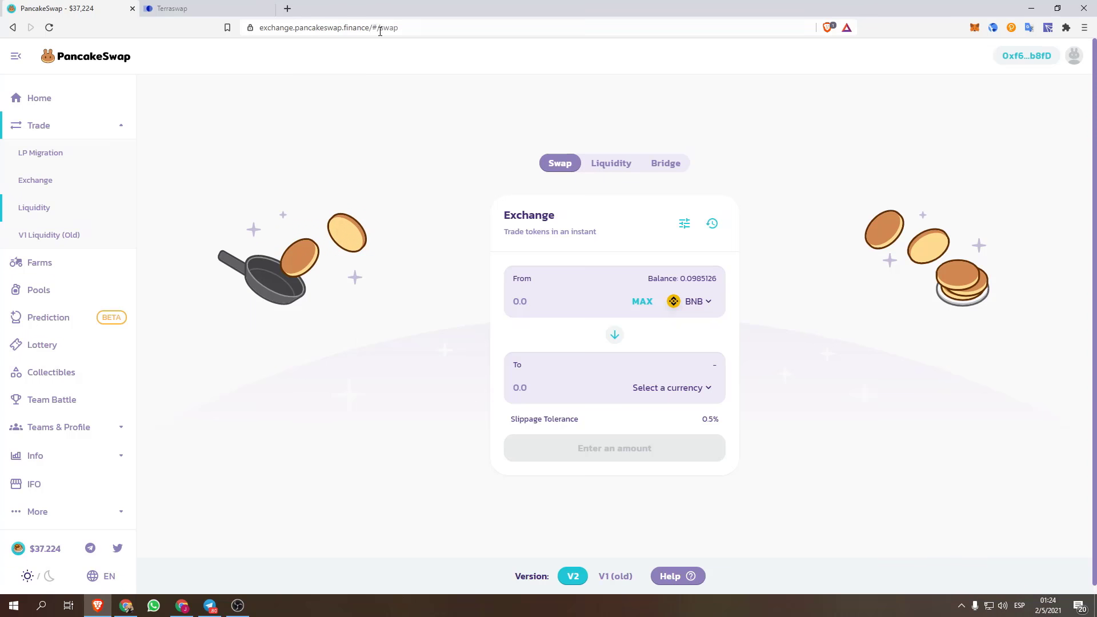
- Set up the swap with BUSD as the token to pay and UST as the token to receive
{"action": "left_click", "coordinate": [707, 304]}
{"action": "left_click", "coordinate": [555, 141]}
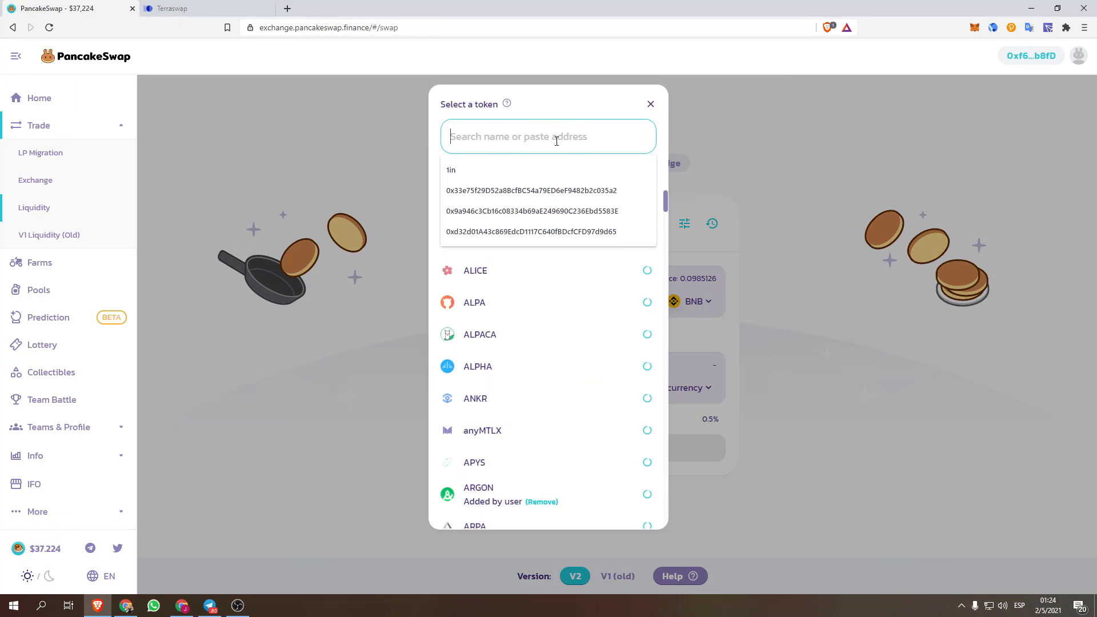
{"action": "type", "text": "bu"}
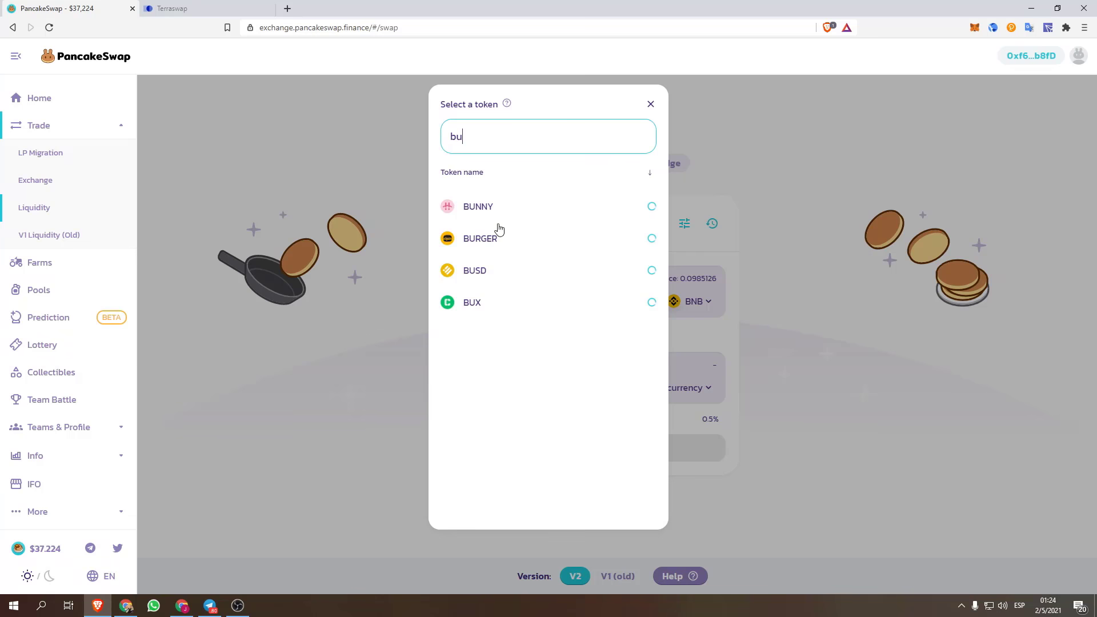
{"action": "left_click", "coordinate": [485, 271]}
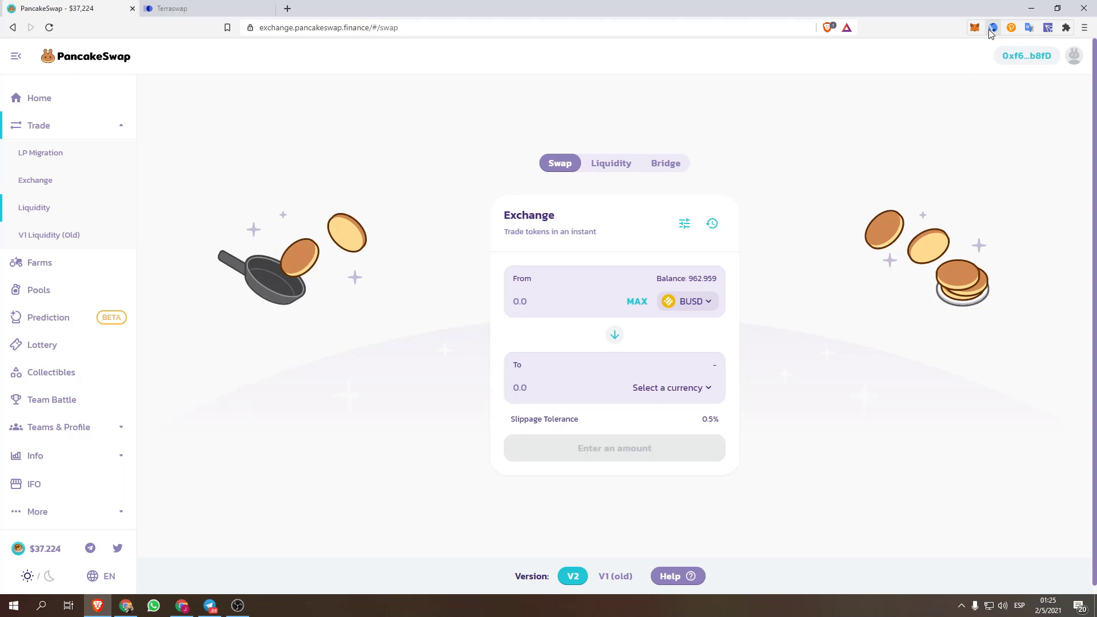
{"action": "left_click", "coordinate": [663, 386]}
{"action": "type", "text": "ust"}
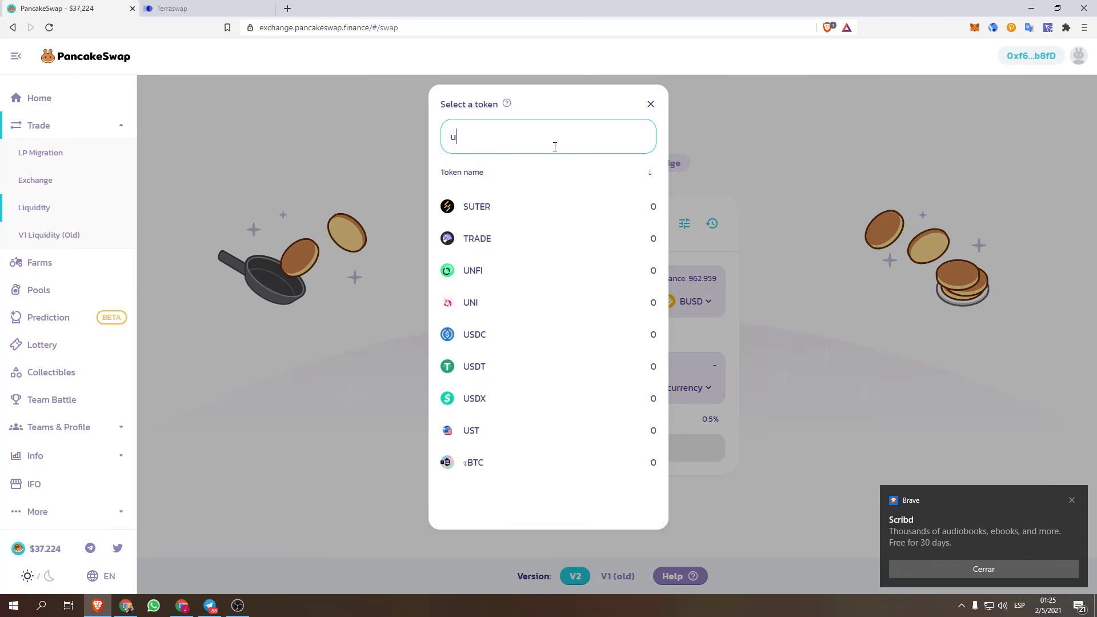
{"action": "left_click", "coordinate": [455, 210]}
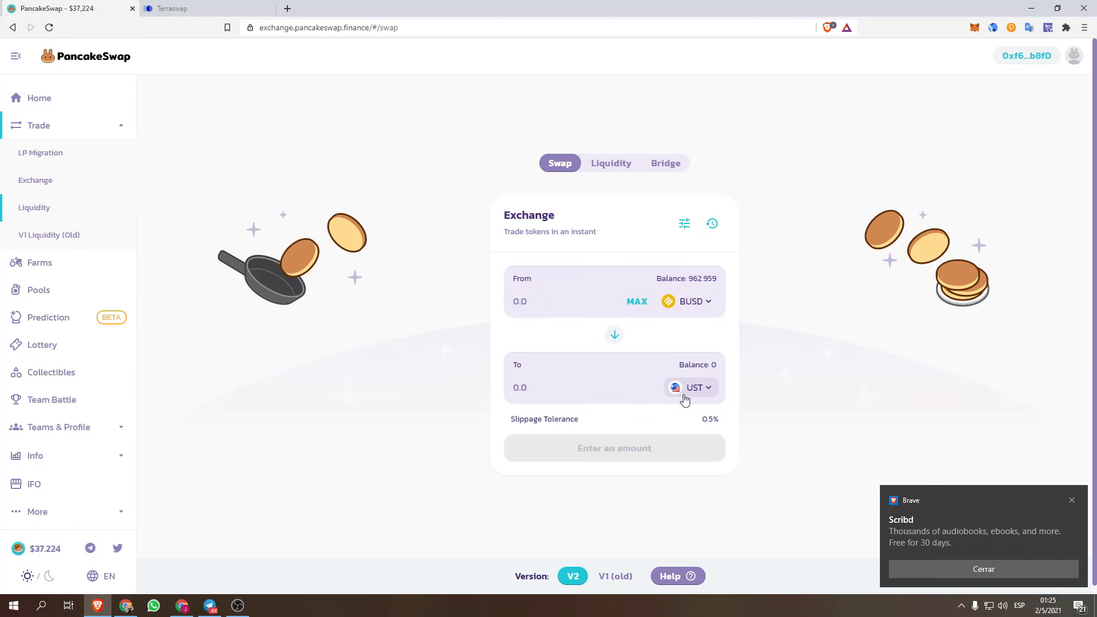
- Try MIR as the token to receive and switch the selection back to UST
{"action": "left_click", "coordinate": [687, 394]}
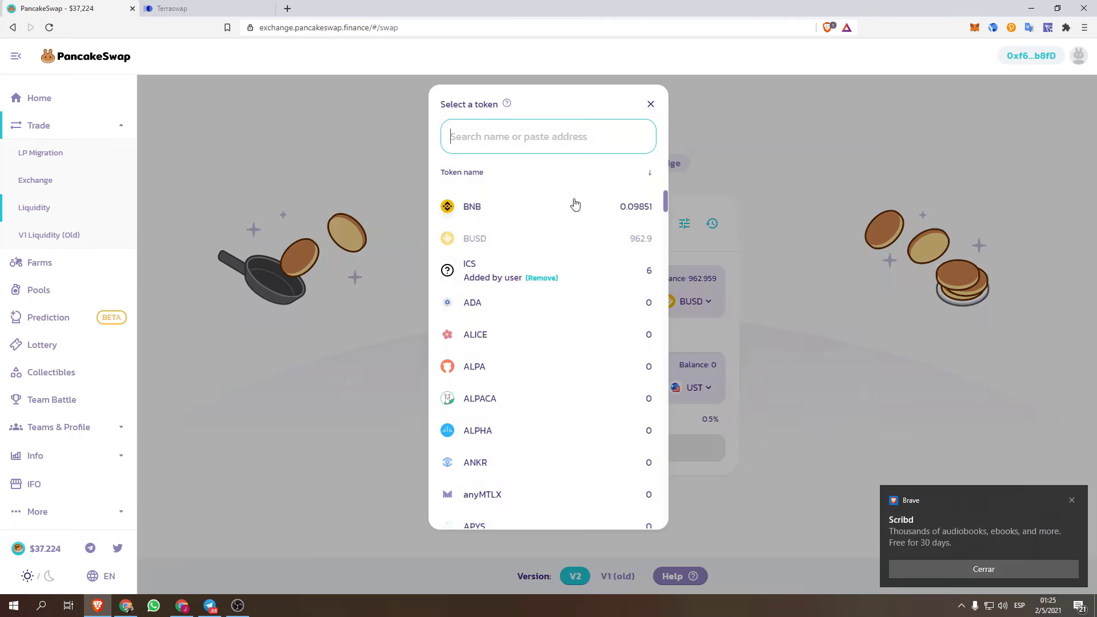
{"action": "type", "text": "mir"}
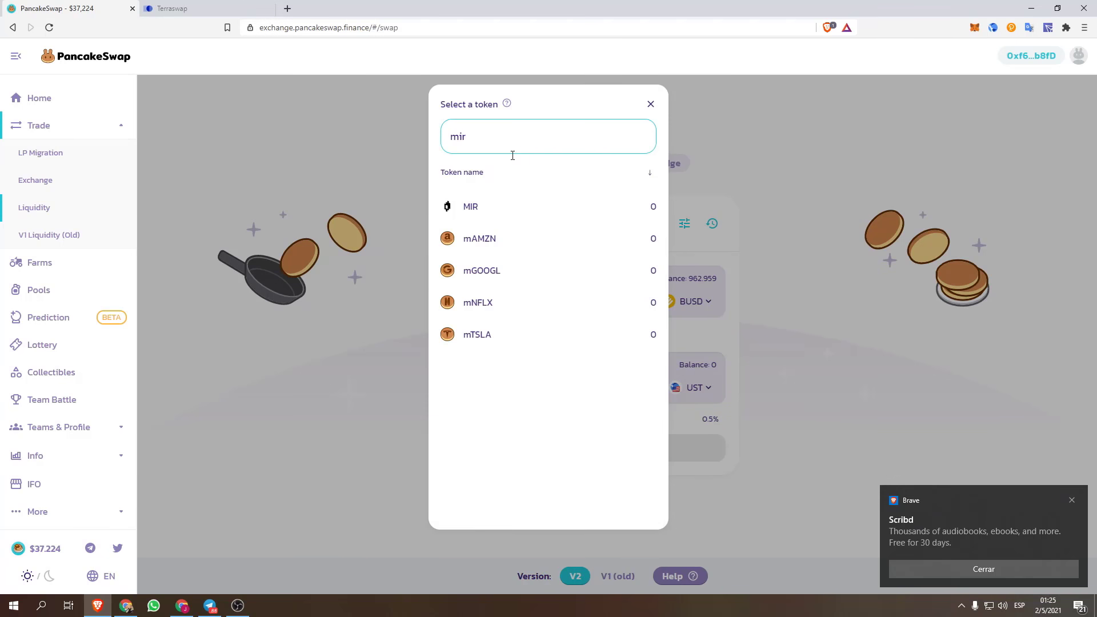
{"action": "left_click", "coordinate": [467, 212]}
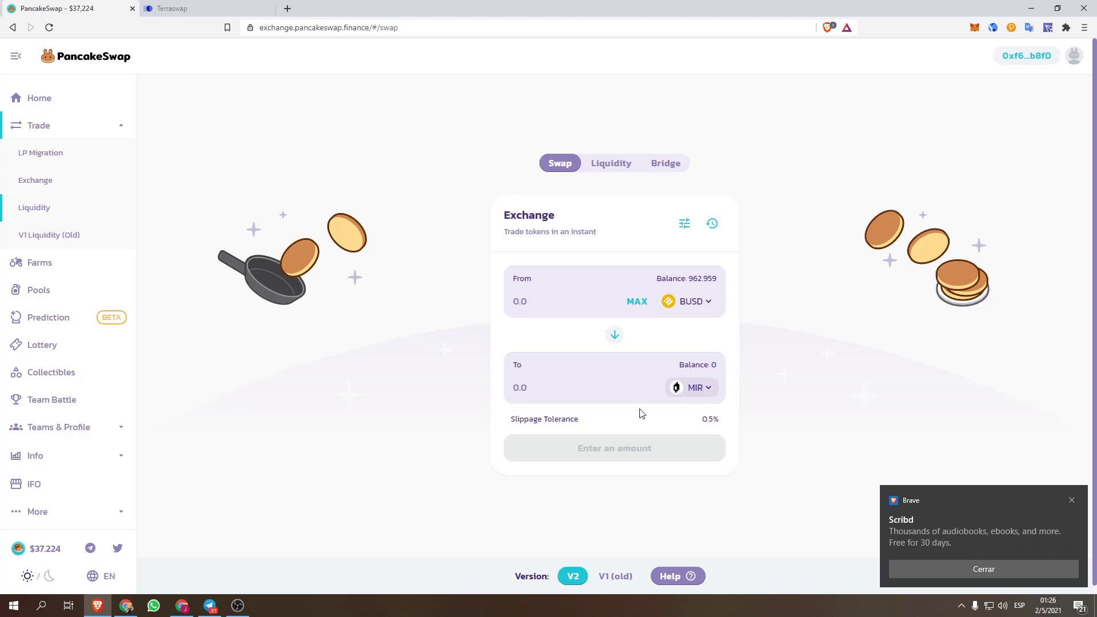
{"action": "left_click", "coordinate": [694, 387]}
{"action": "mouse_move", "coordinate": [507, 102]}
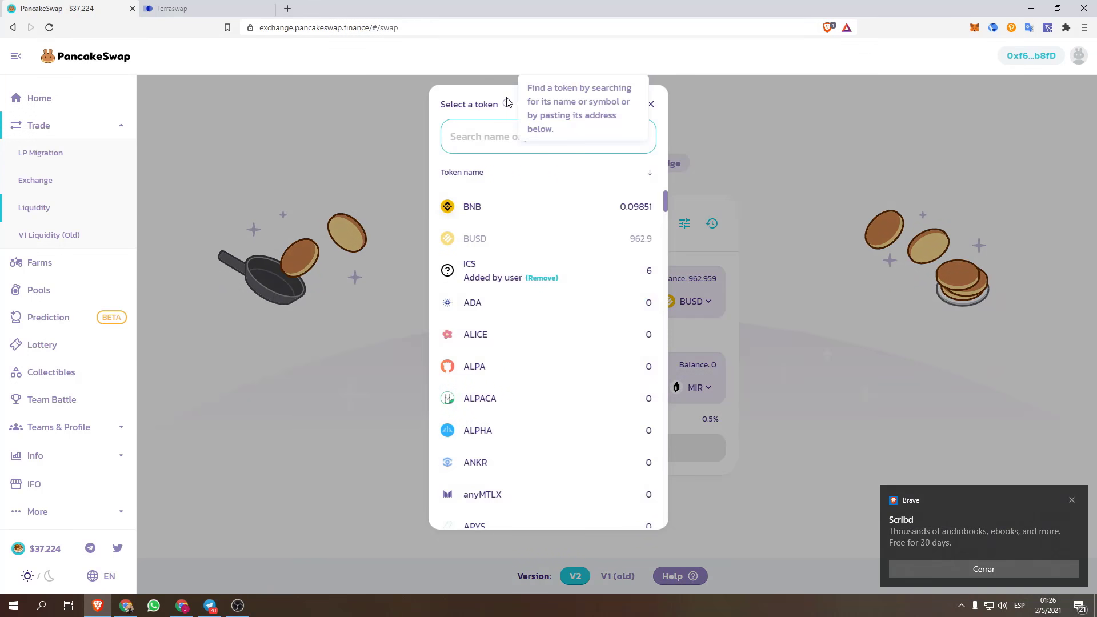
{"action": "type", "text": "ust"}
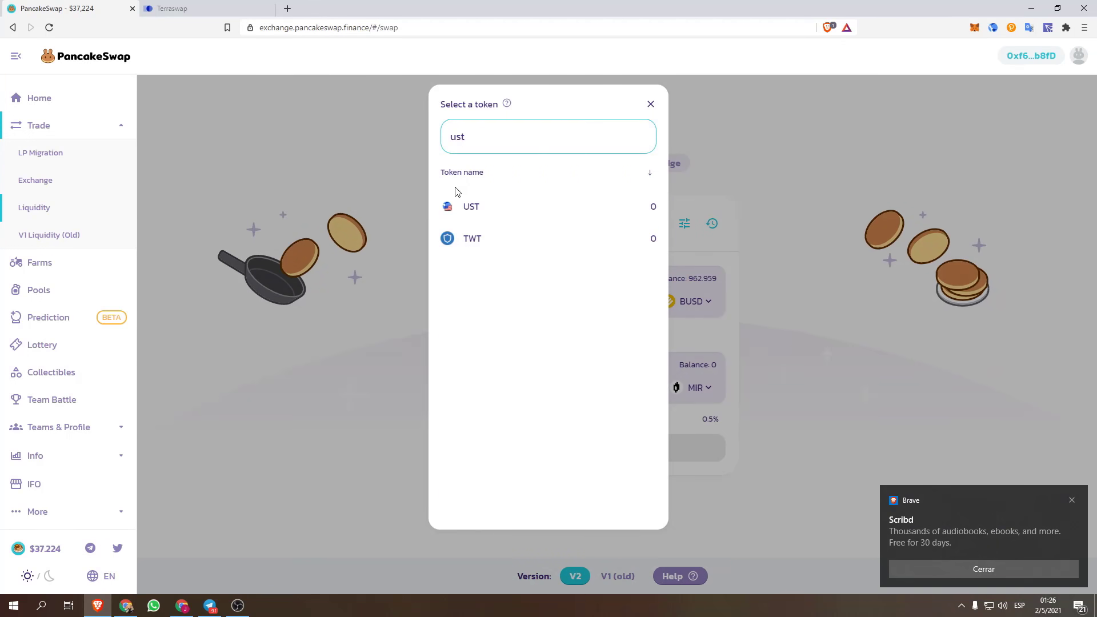
{"action": "left_click", "coordinate": [470, 209]}
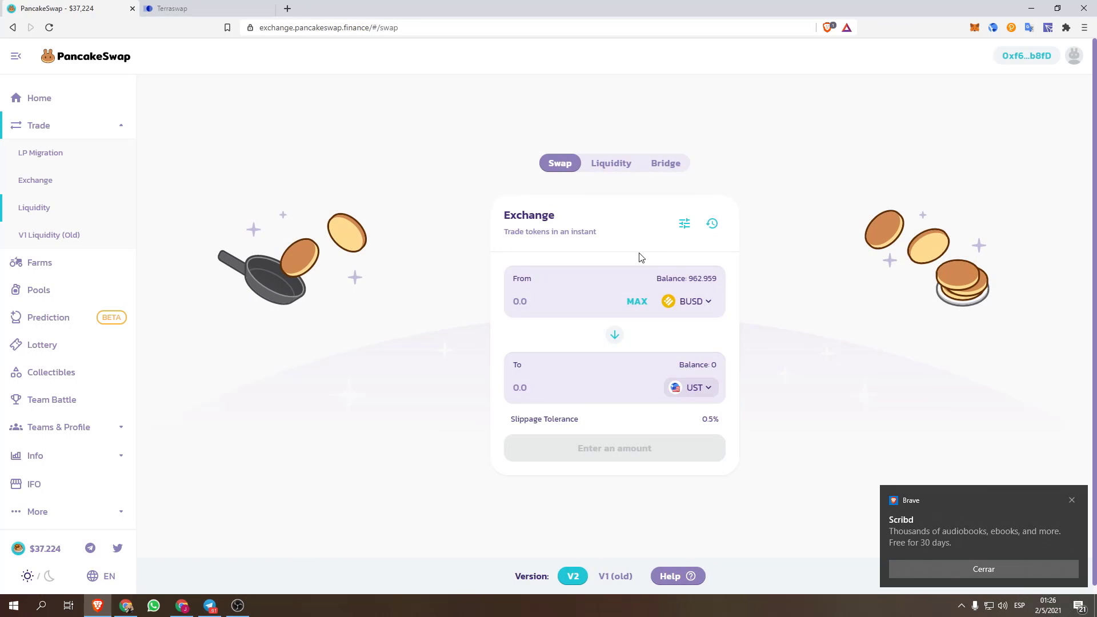
- Swap the maximum BUSD balance for UST, approve the transaction in MetaMask and dismiss the submission notice
{"action": "left_click", "coordinate": [635, 303]}
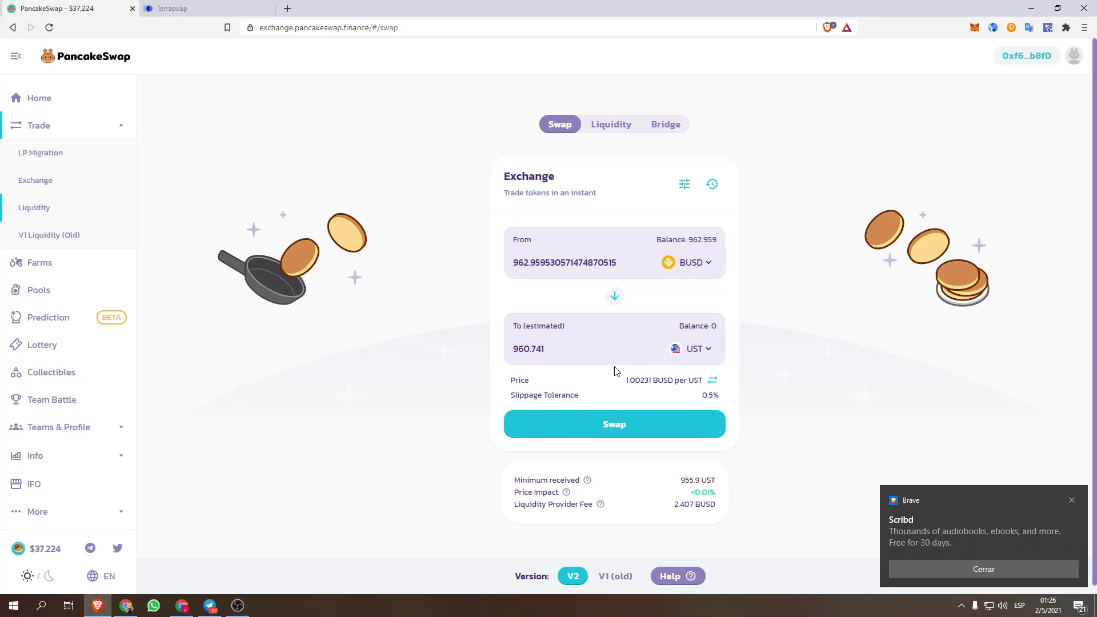
{"action": "left_click", "coordinate": [627, 418]}
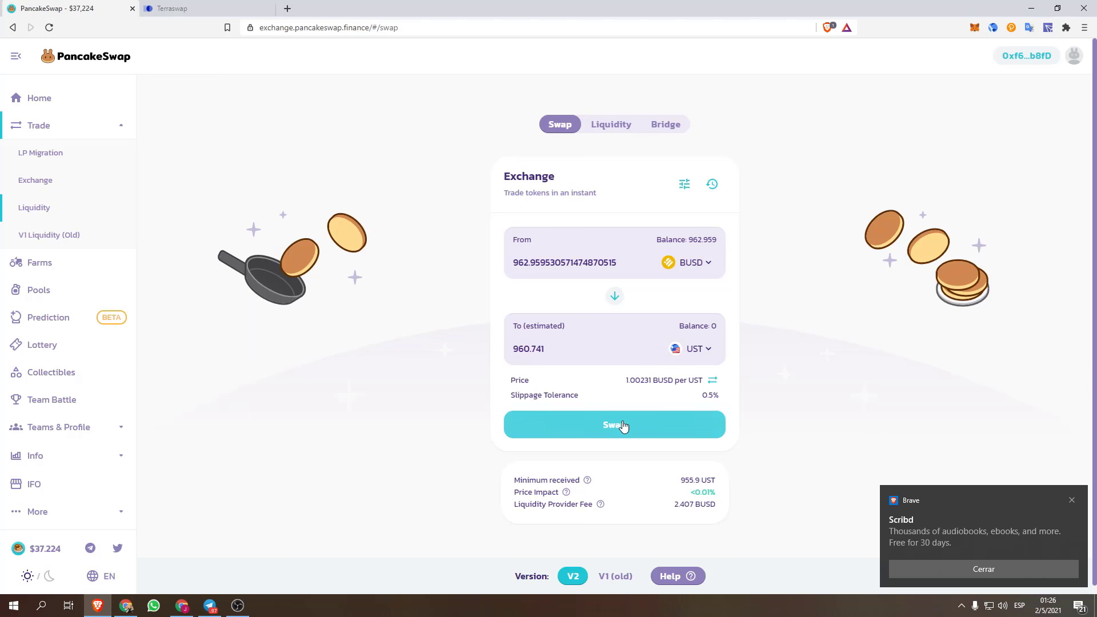
{"action": "left_click", "coordinate": [627, 420]}
{"action": "left_click", "coordinate": [531, 423]}
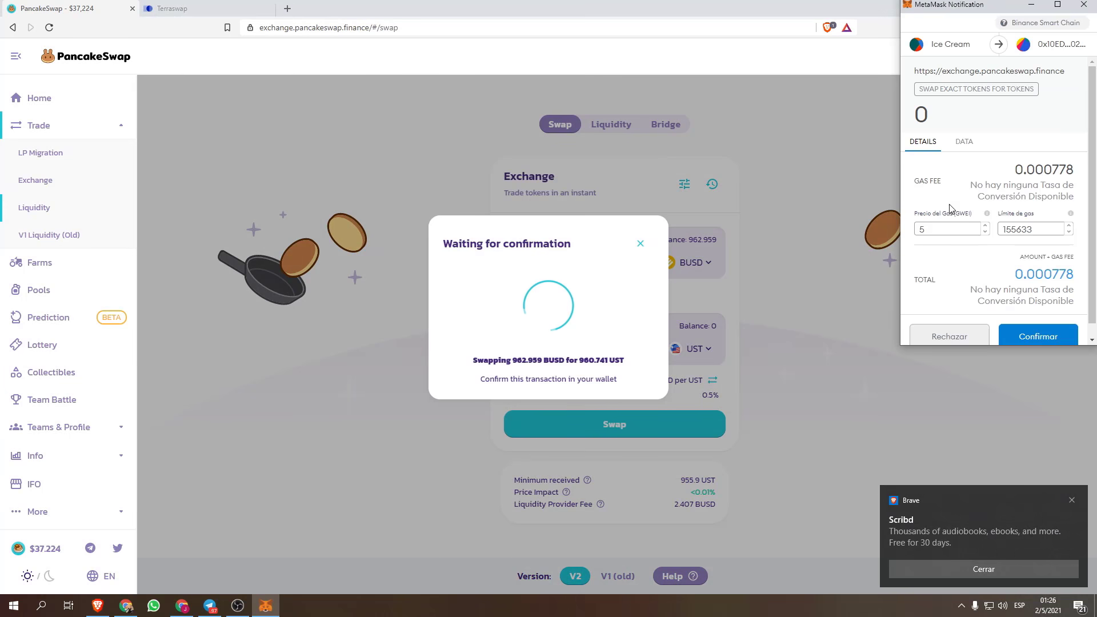
{"action": "left_click", "coordinate": [1057, 337]}
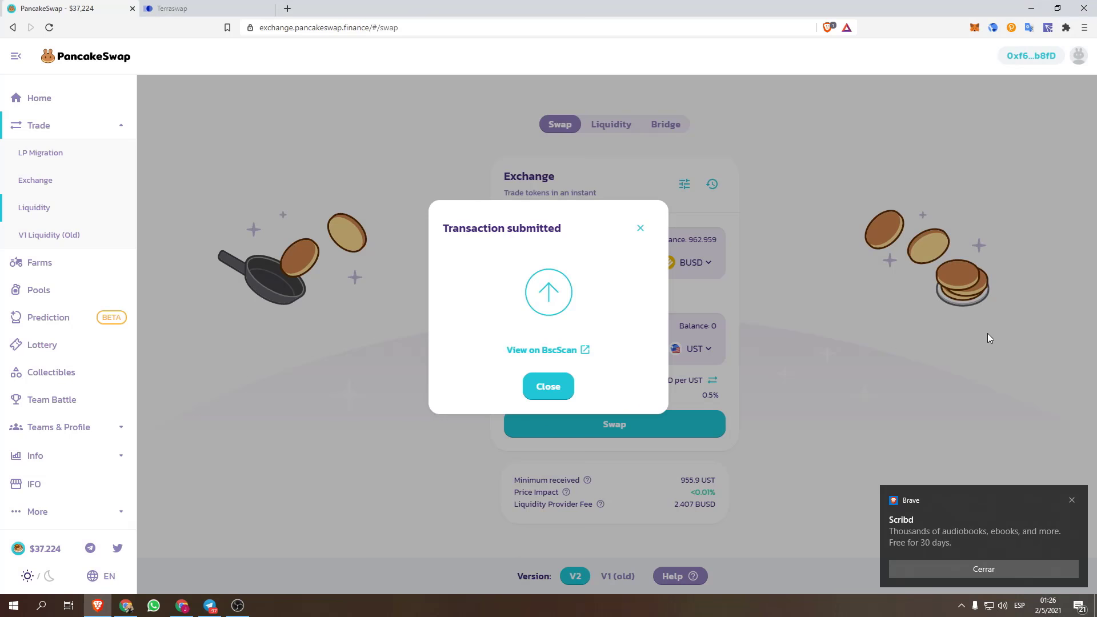
{"action": "left_click", "coordinate": [539, 389]}
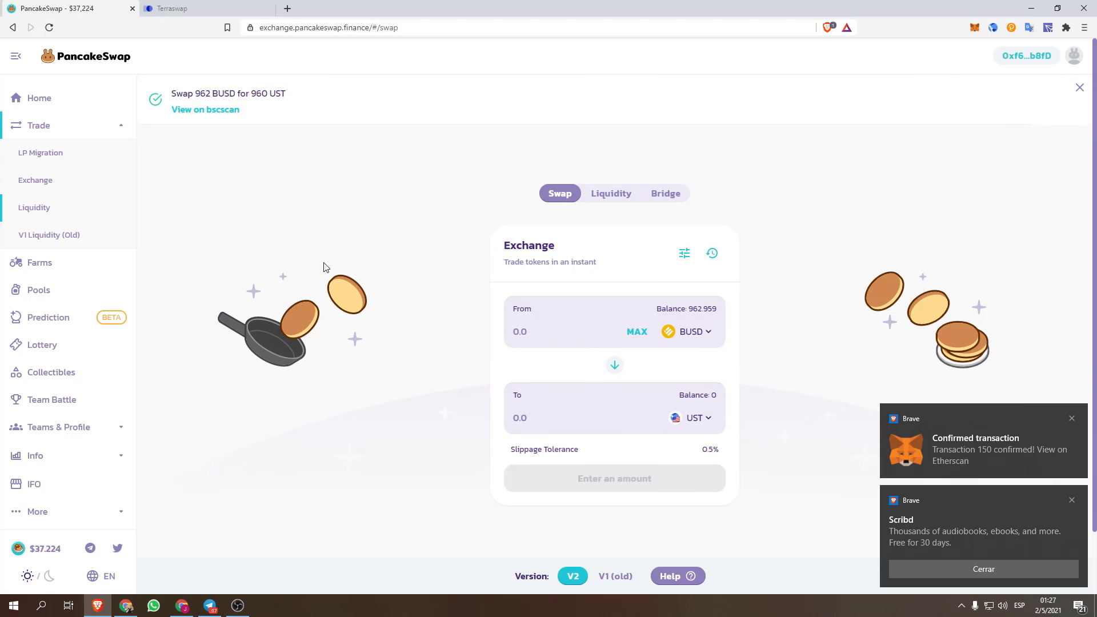
- Switch to the Terra Bridge page and check the network choices for sending from BSC to Terra
{"action": "left_click", "coordinate": [224, 11]}
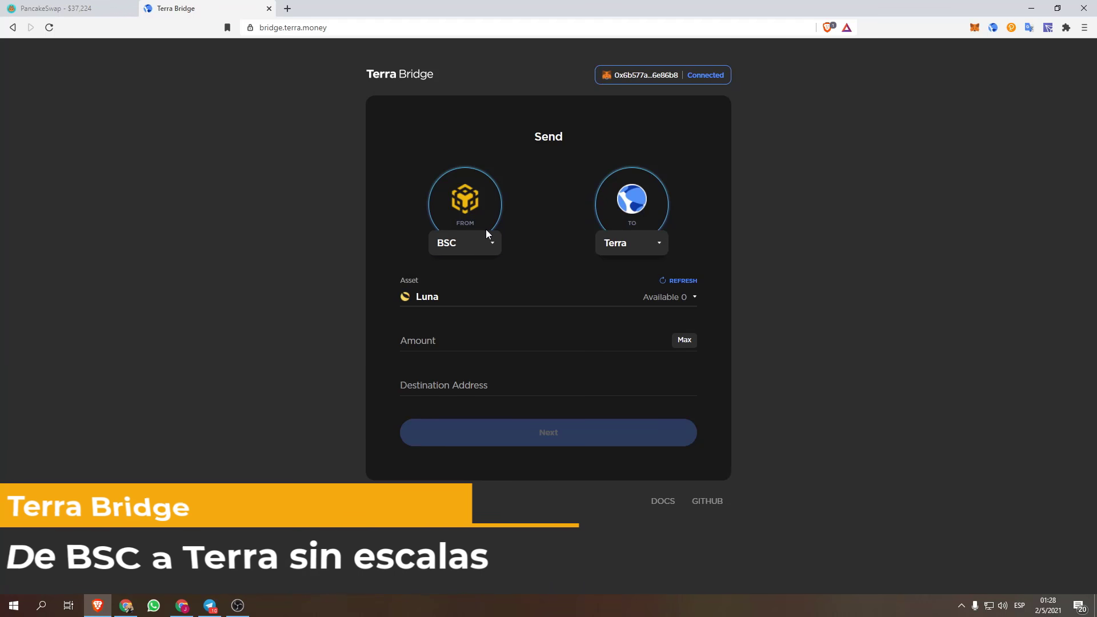
{"action": "left_click", "coordinate": [492, 244]}
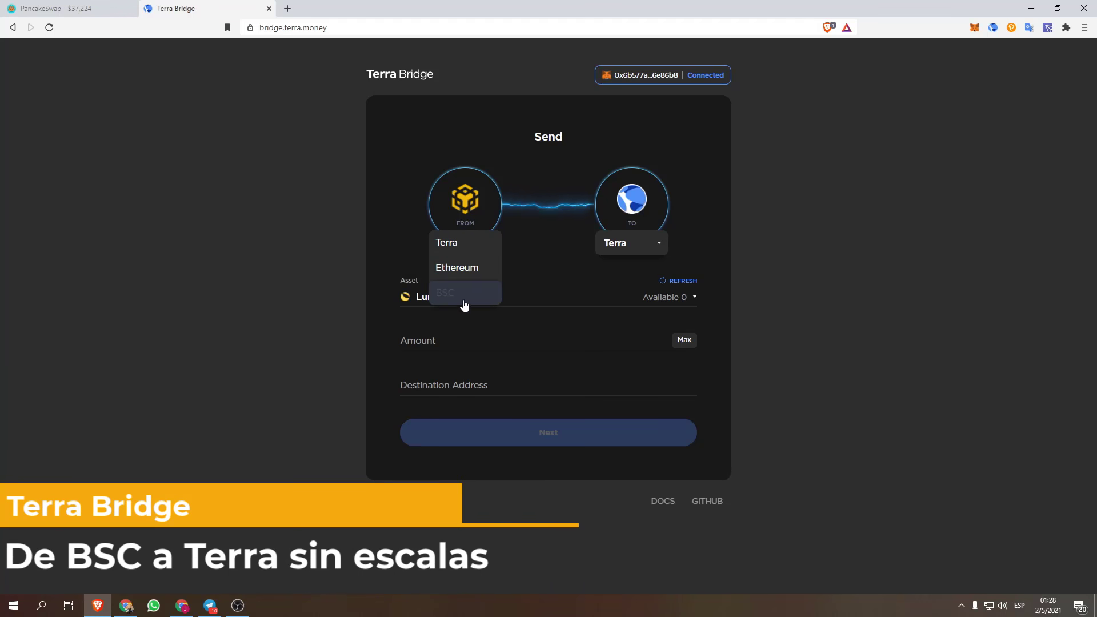
{"action": "left_click", "coordinate": [304, 196]}
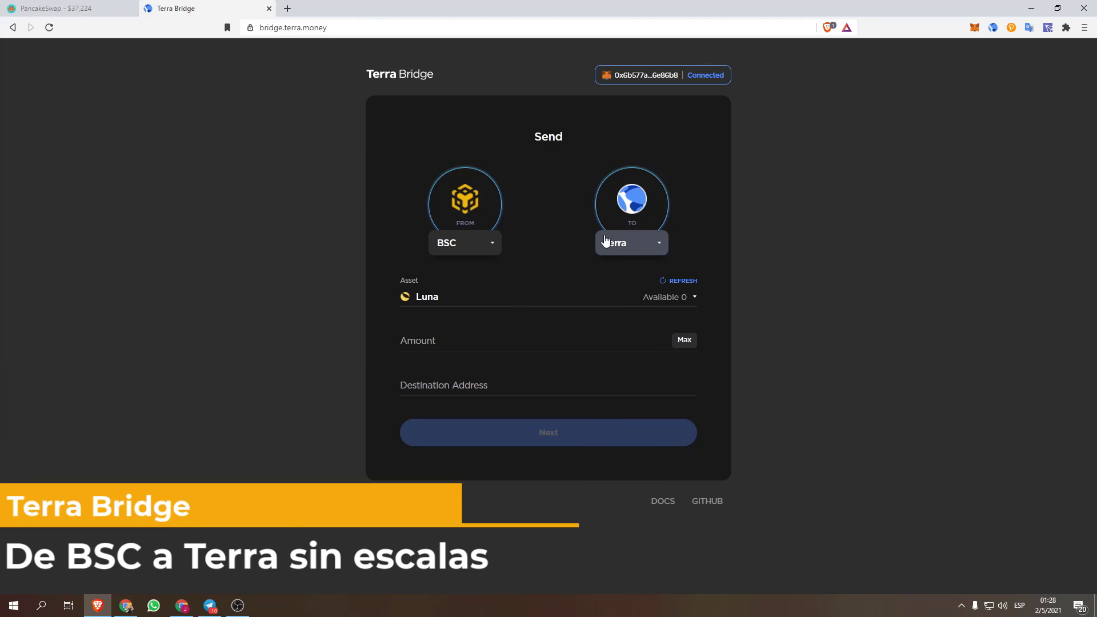
{"action": "left_click", "coordinate": [664, 246]}
{"action": "left_click", "coordinate": [820, 222]}
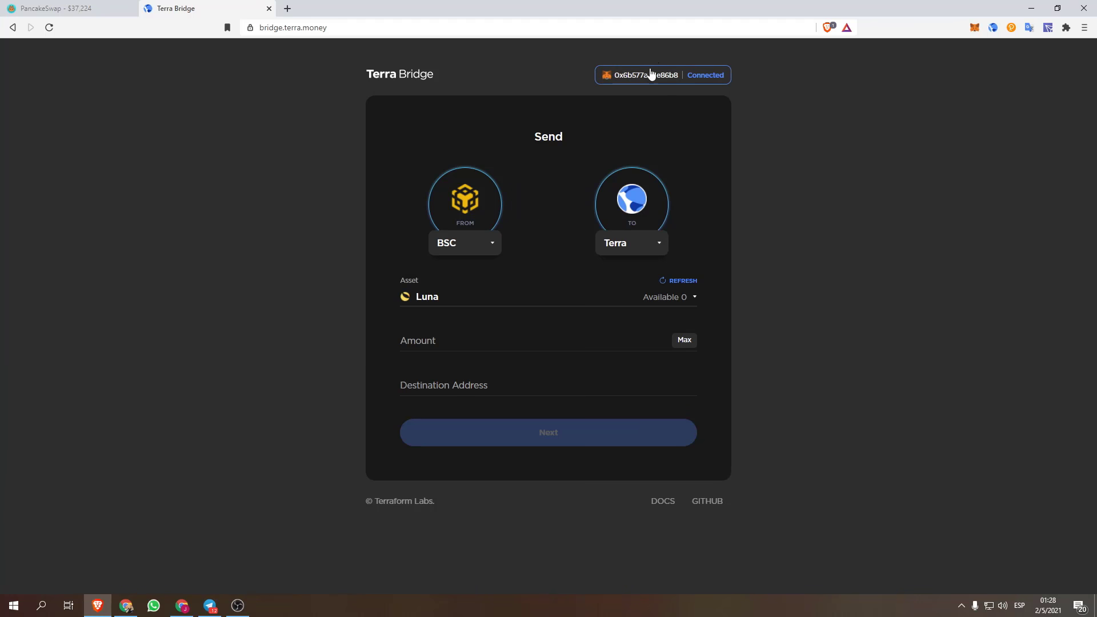
- Connect the Ice Cream account to bridge.terra.money in the MetaMask wallet
{"action": "left_click", "coordinate": [973, 29]}
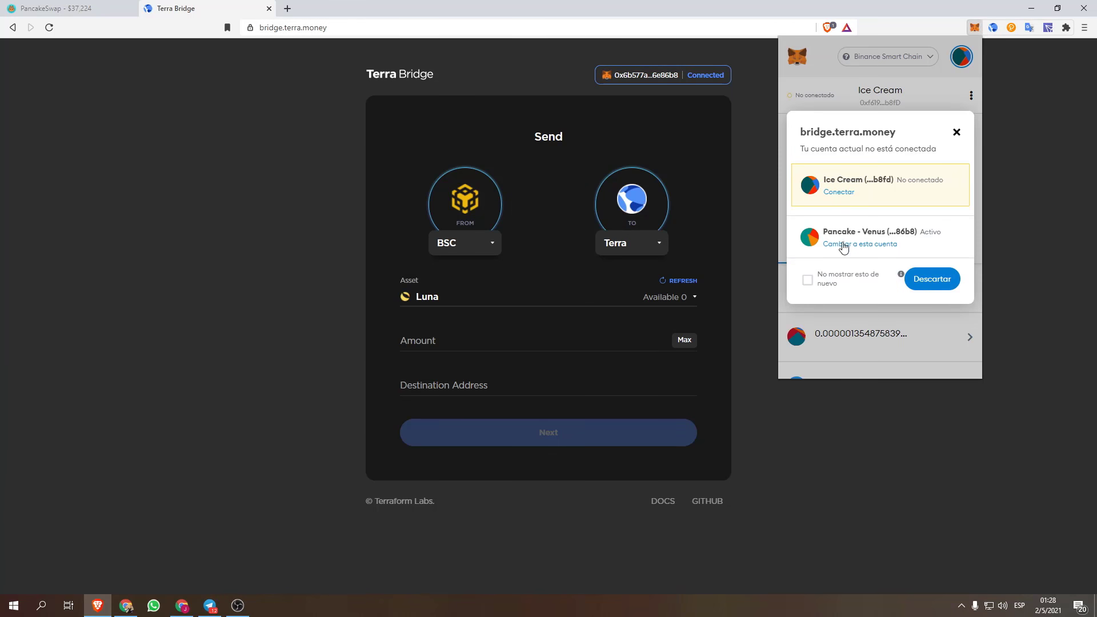
{"action": "left_click", "coordinate": [840, 194]}
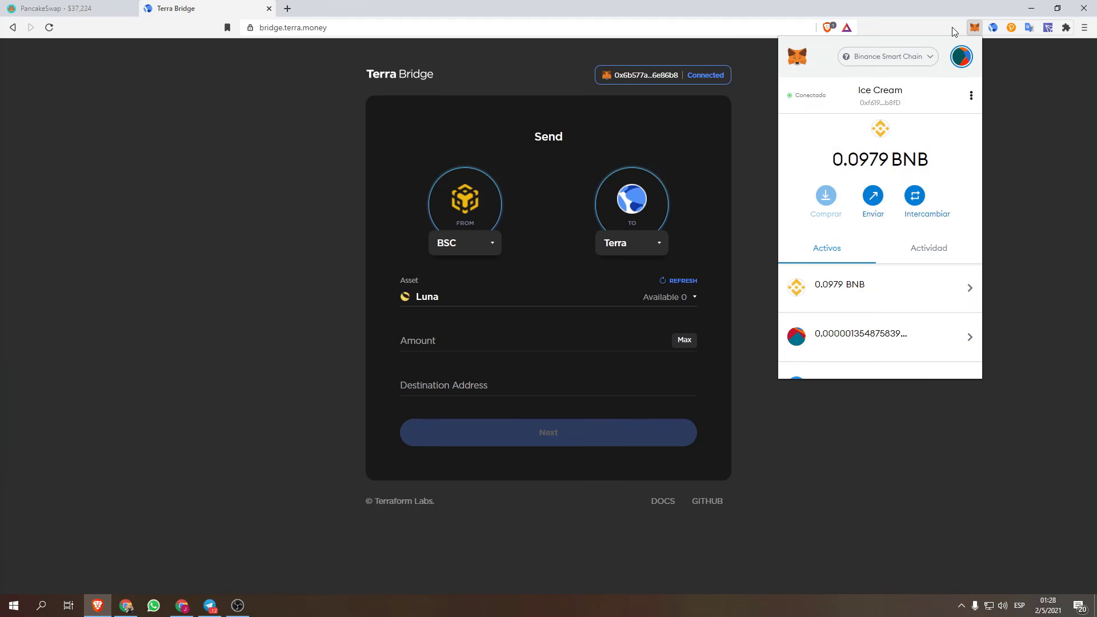
{"action": "left_click", "coordinate": [1077, 136]}
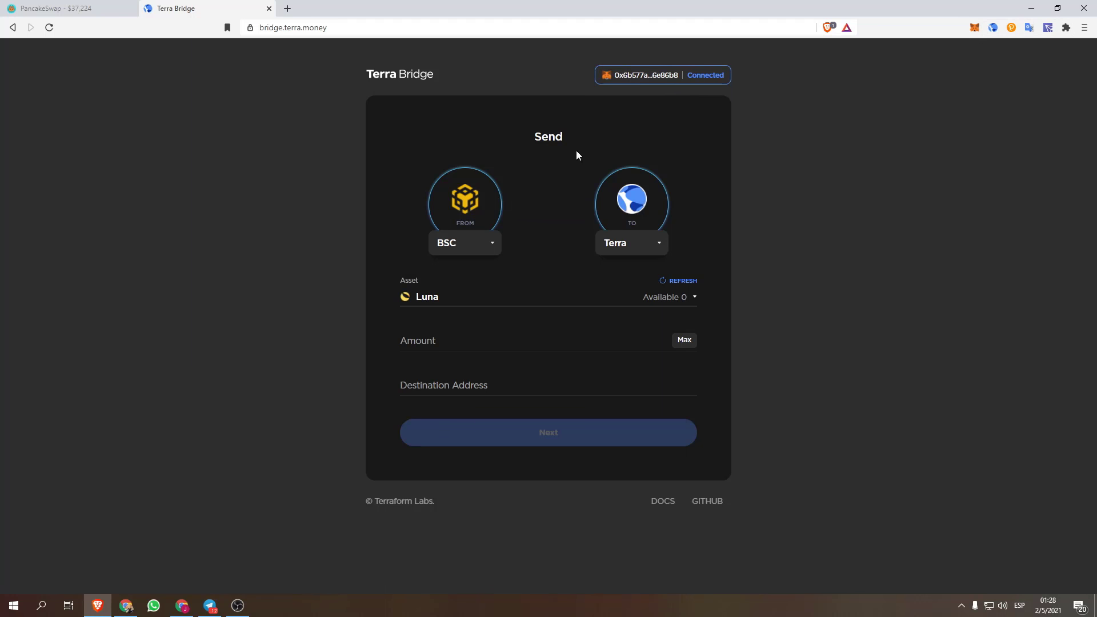
- Select UST as the asset to send, disconnect the current wallet from the bridge and reconnect through Metamask
{"action": "left_click", "coordinate": [691, 297]}
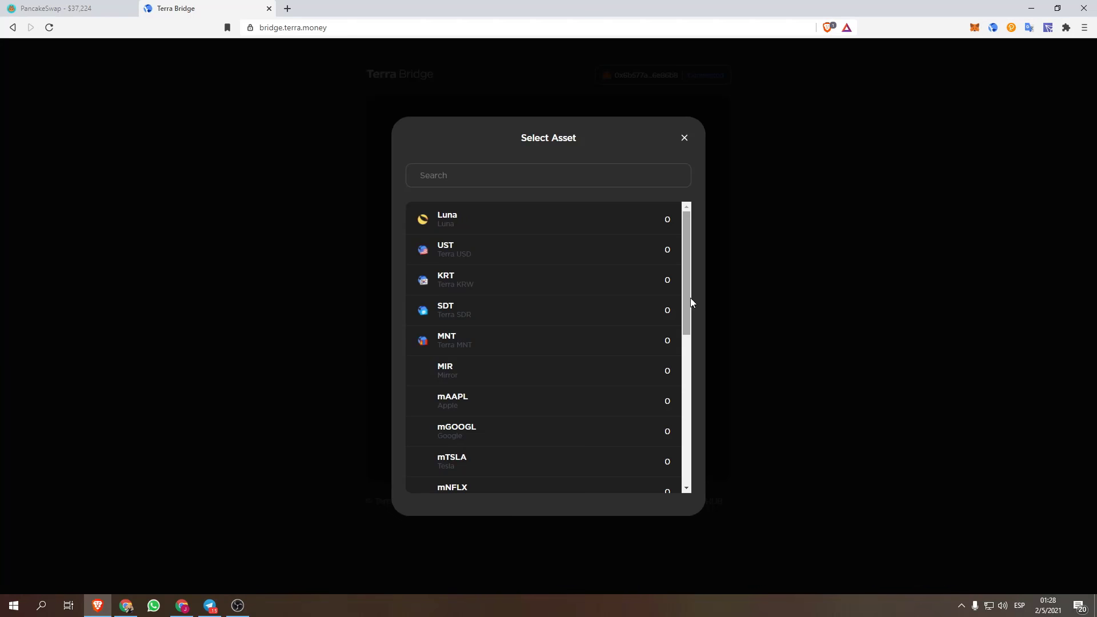
{"action": "left_click", "coordinate": [449, 255]}
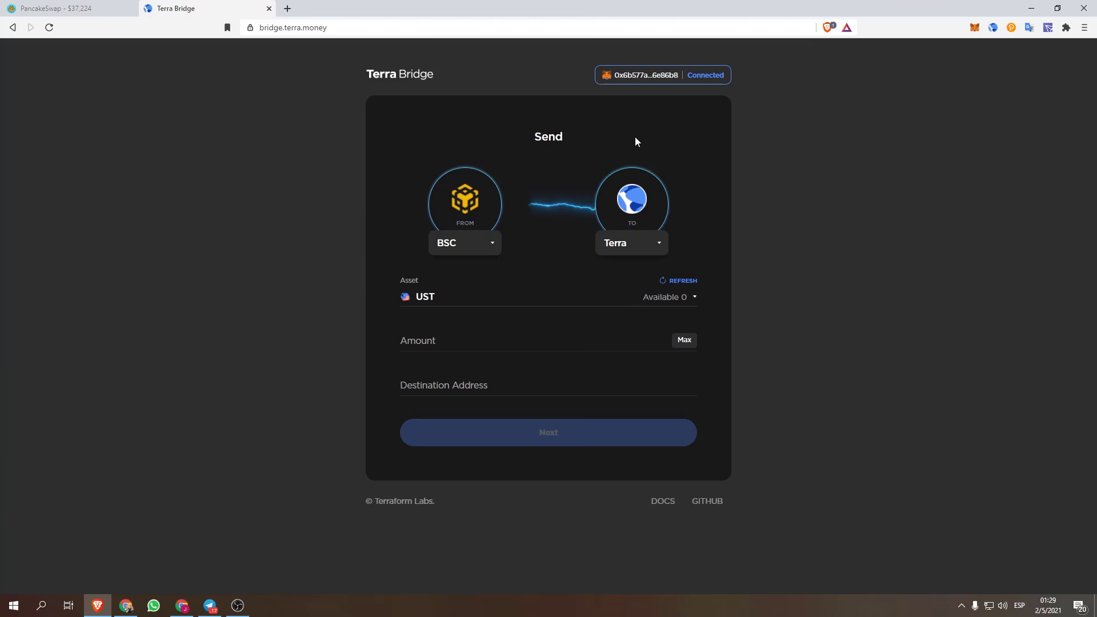
{"action": "left_click", "coordinate": [701, 76]}
{"action": "left_click", "coordinate": [663, 97]}
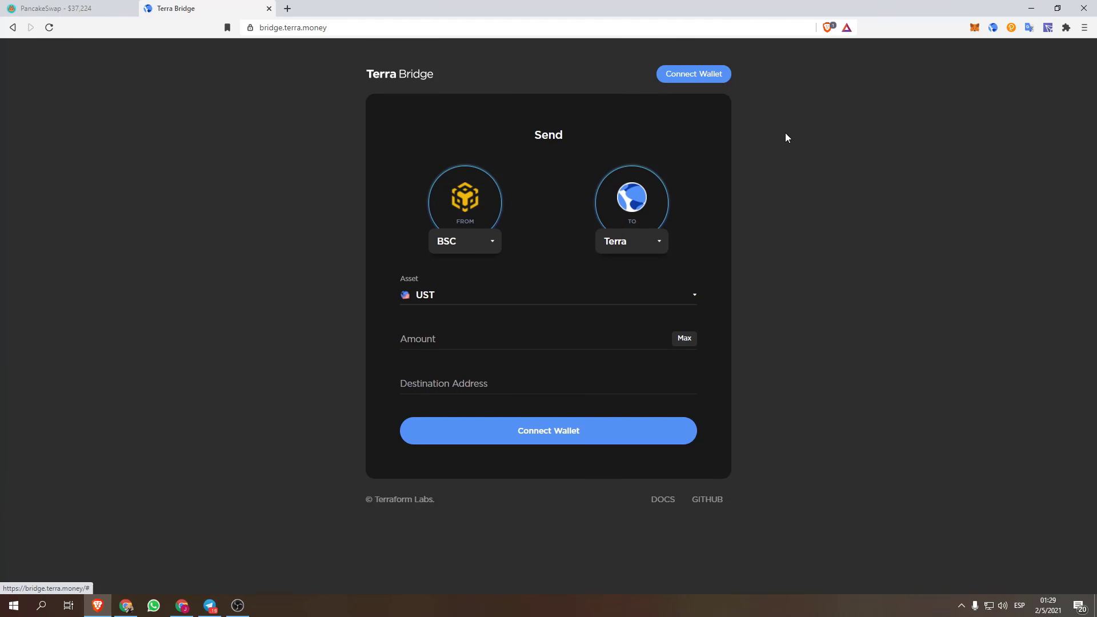
{"action": "left_click", "coordinate": [710, 80]}
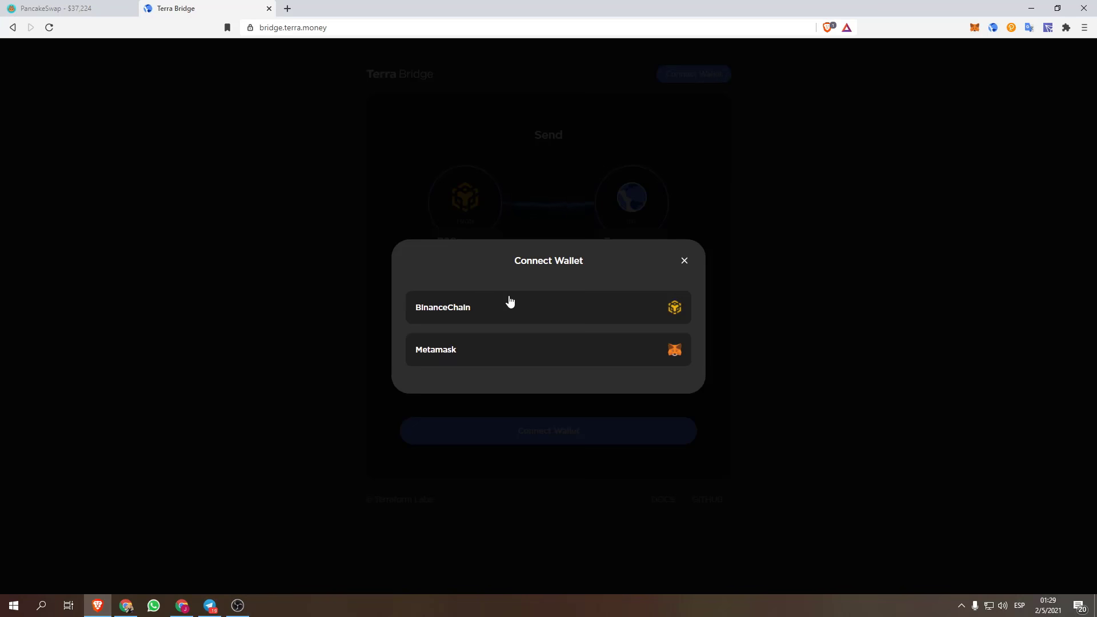
{"action": "left_click", "coordinate": [461, 351]}
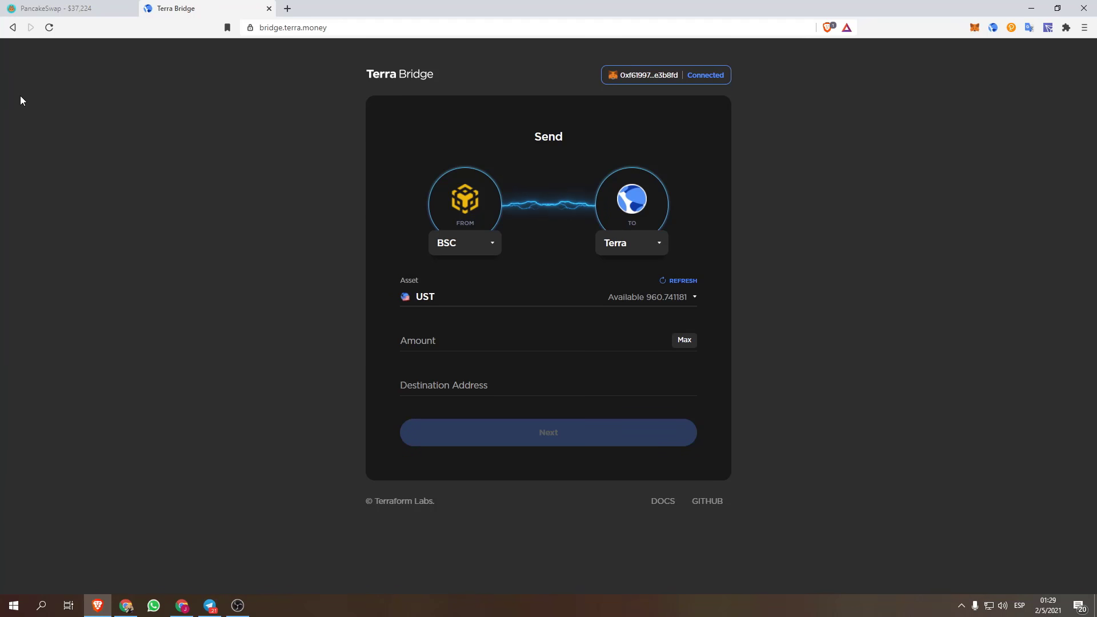
- Set the amount to the maximum UST available and paste the Terra Station wallet address as the destination address
{"action": "left_click", "coordinate": [689, 341]}
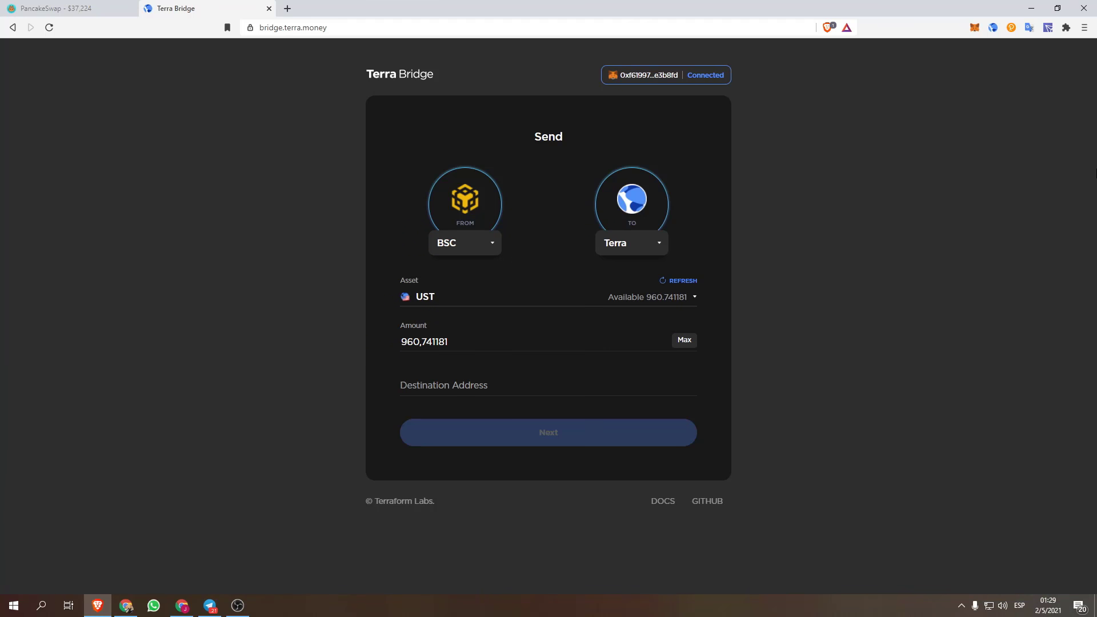
{"action": "left_click", "coordinate": [993, 27]}
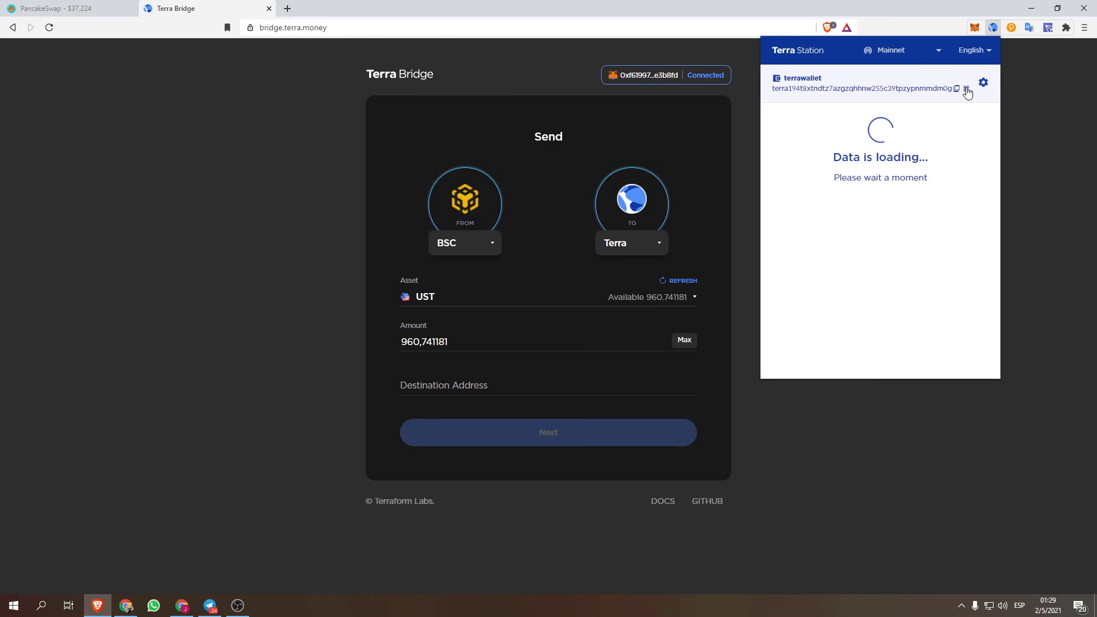
{"action": "left_click", "coordinate": [957, 89]}
{"action": "left_click", "coordinate": [1033, 130]}
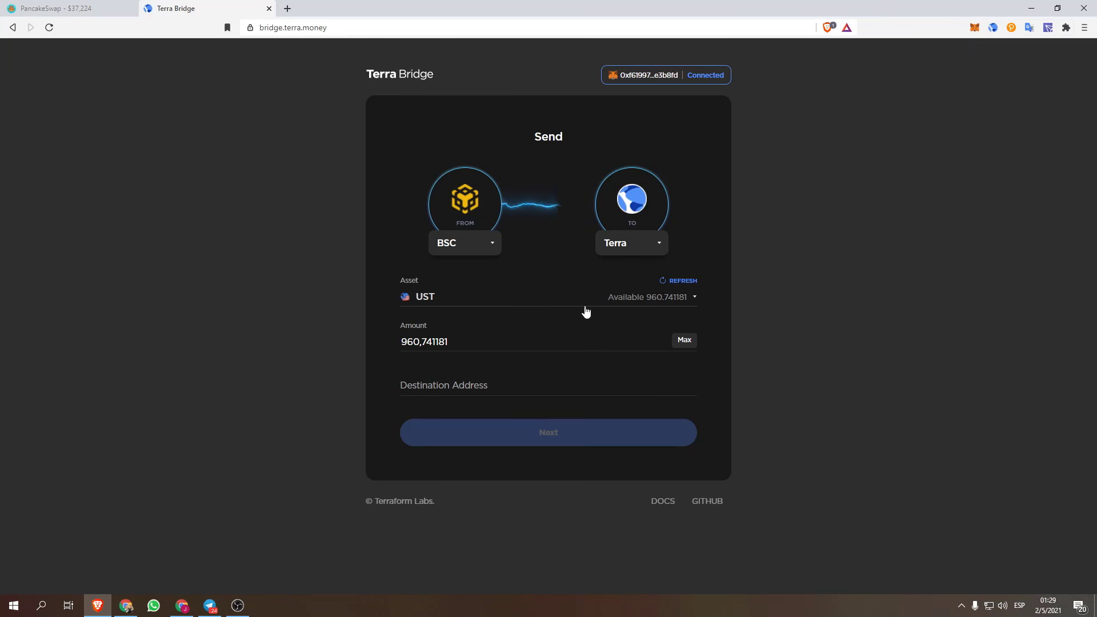
{"action": "left_click", "coordinate": [471, 391]}
{"action": "right_click", "coordinate": [467, 386]}
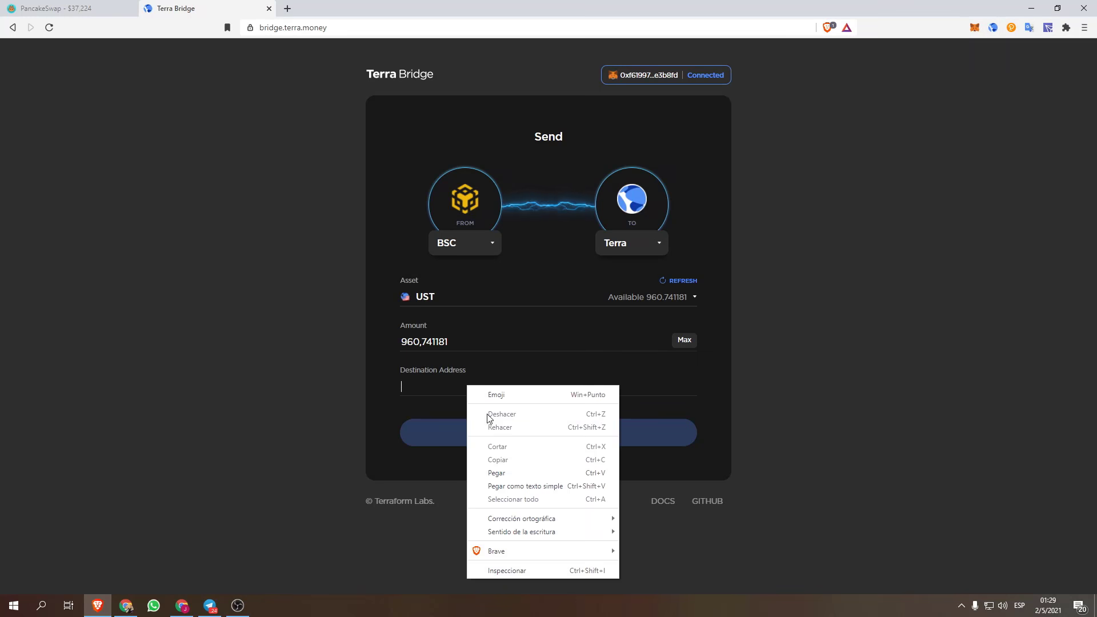
{"action": "left_click", "coordinate": [508, 472]}
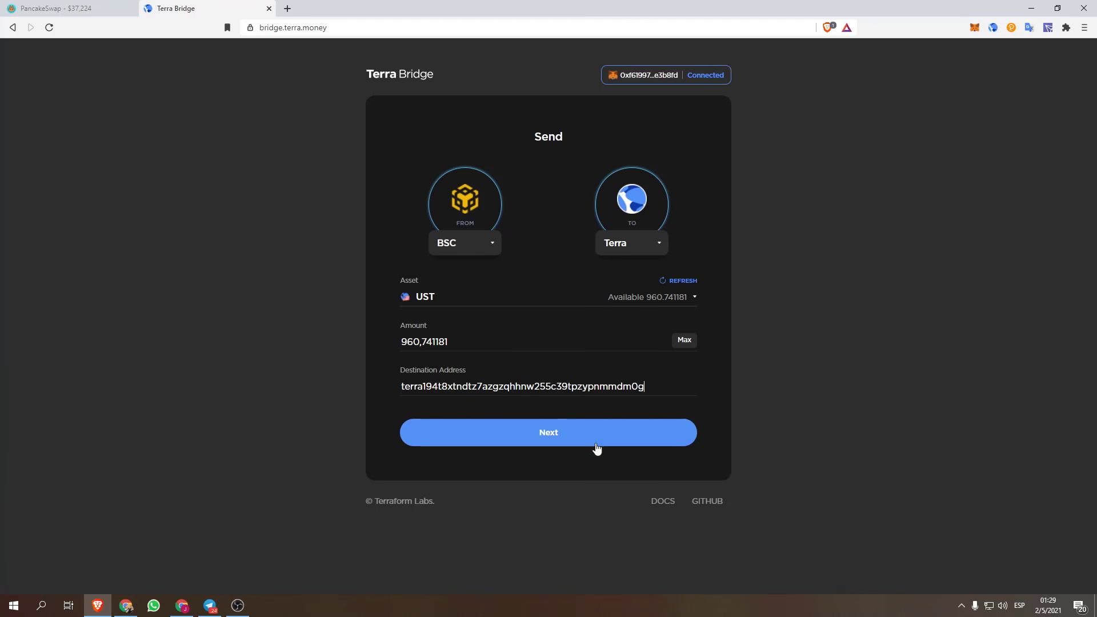
- Proceed with the UST transfer from BSC to Terra, confirm it on the bridge and approve the transaction in MetaMask
{"action": "left_click", "coordinate": [550, 437]}
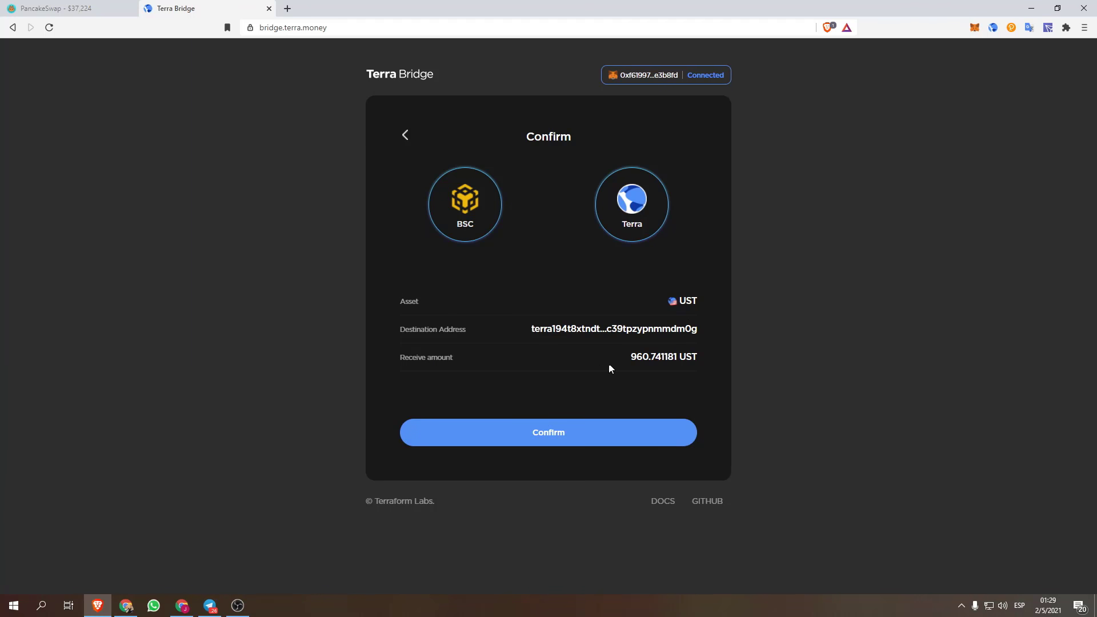
{"action": "left_click", "coordinate": [570, 439]}
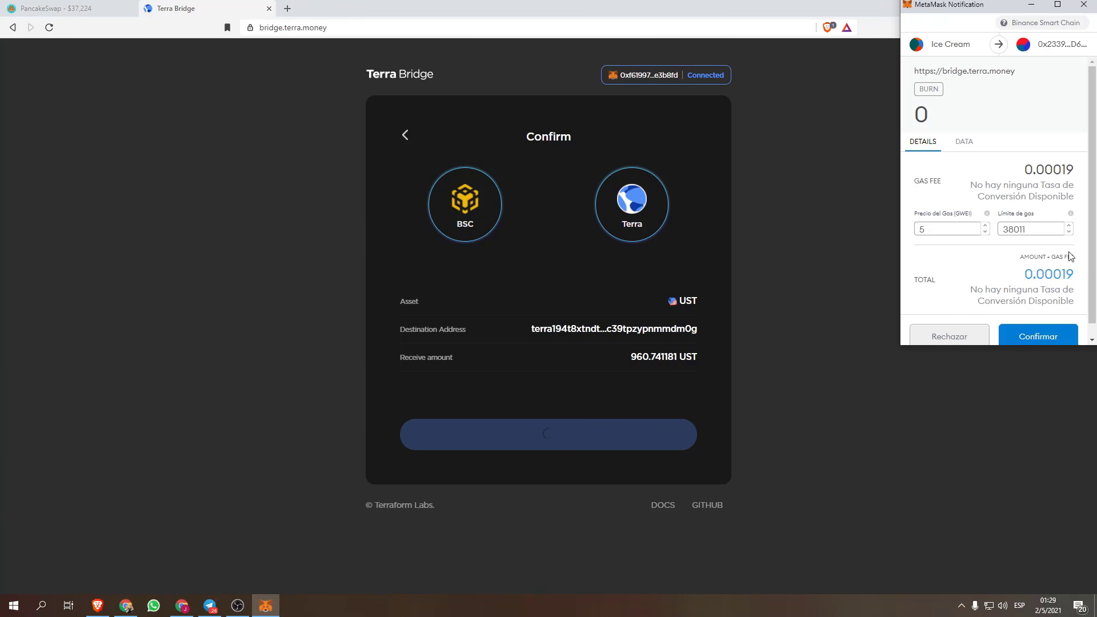
{"action": "left_click", "coordinate": [1049, 337]}
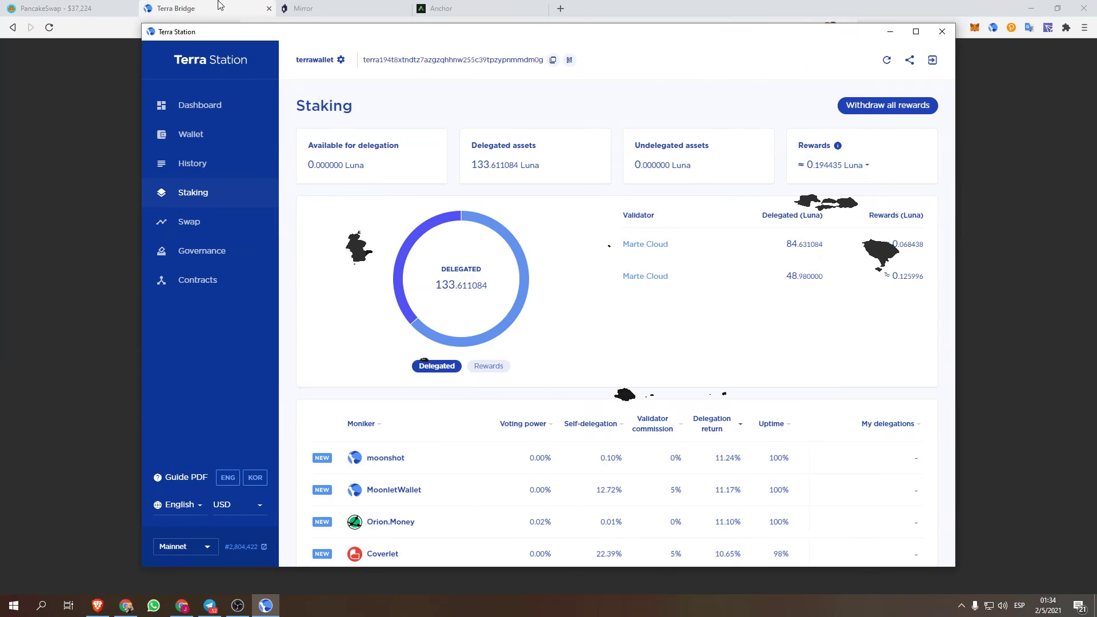
- Check the token balances in the Terra Station wallet, then review the holdings and stakes on Mirror's My Page
{"action": "left_click", "coordinate": [208, 143]}
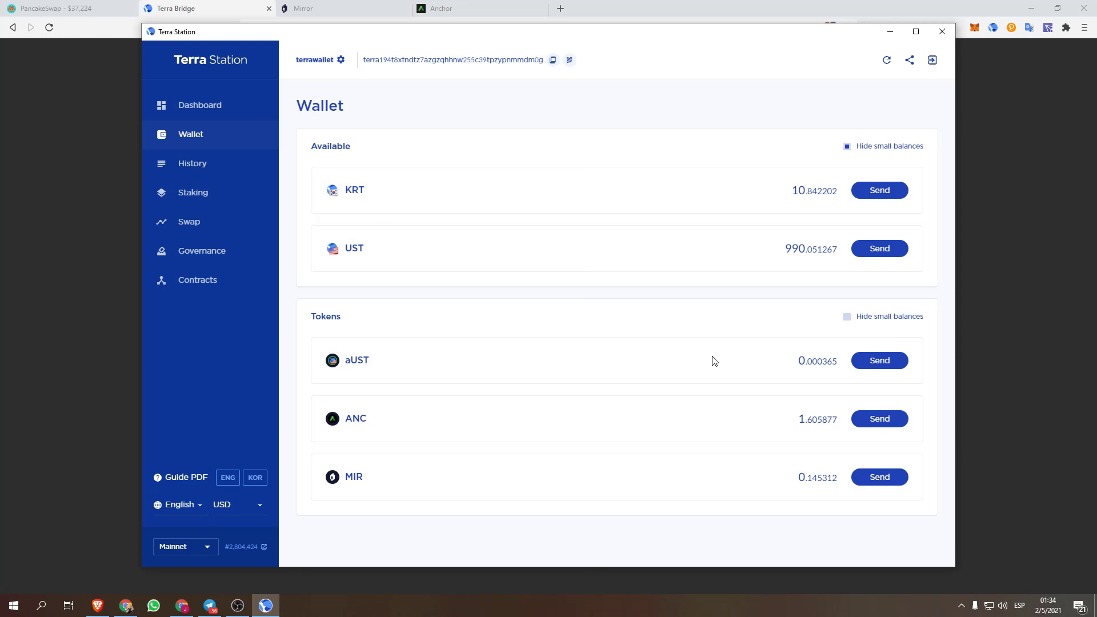
{"action": "left_click", "coordinate": [200, 8]}
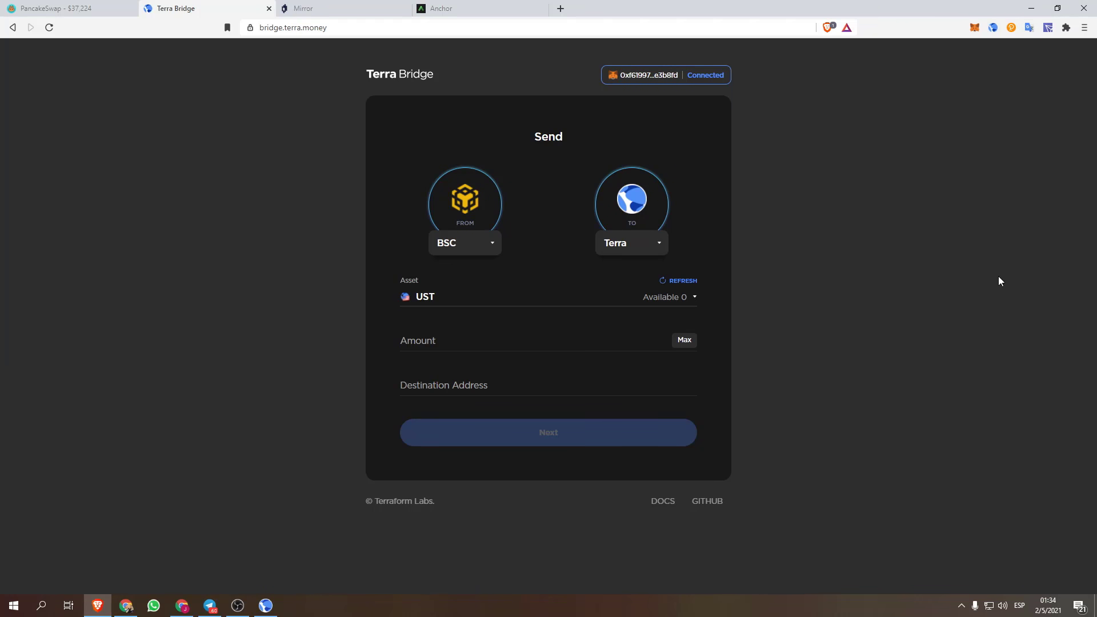
{"action": "left_click", "coordinate": [335, 5]}
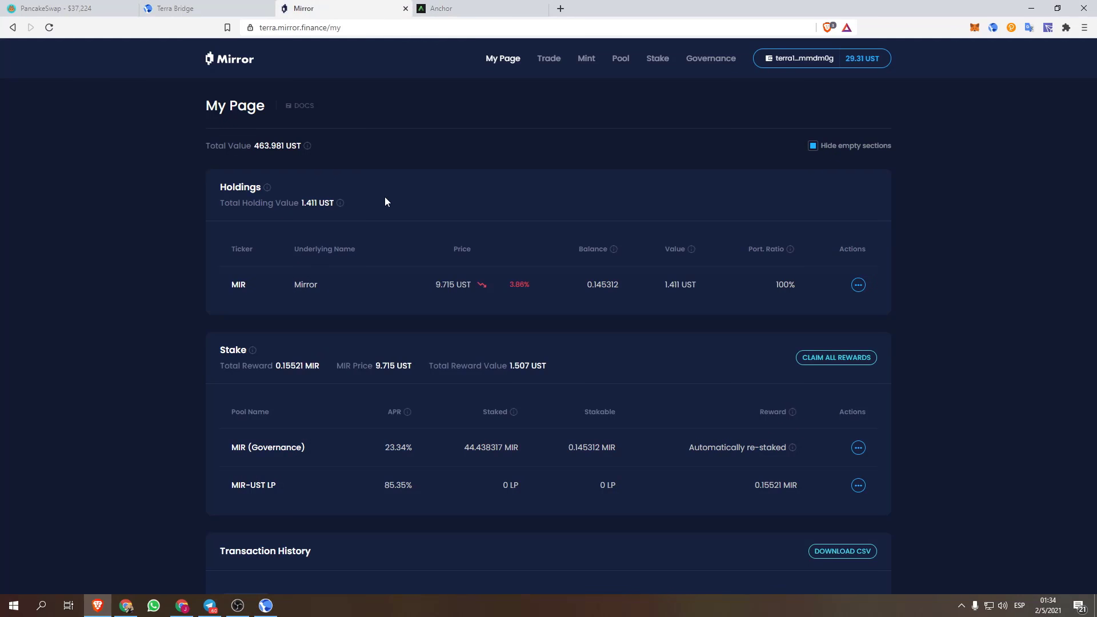
{"action": "scroll", "coordinate": [385, 196], "scroll_direction": "down", "scroll_amount": 1}
{"action": "scroll", "coordinate": [397, 197], "scroll_direction": "up", "scroll_amount": 1}
- Review the UST loan figures on Anchor's Borrow page and compare them with the Terra Station wallet balances
{"action": "left_click", "coordinate": [452, 8]}
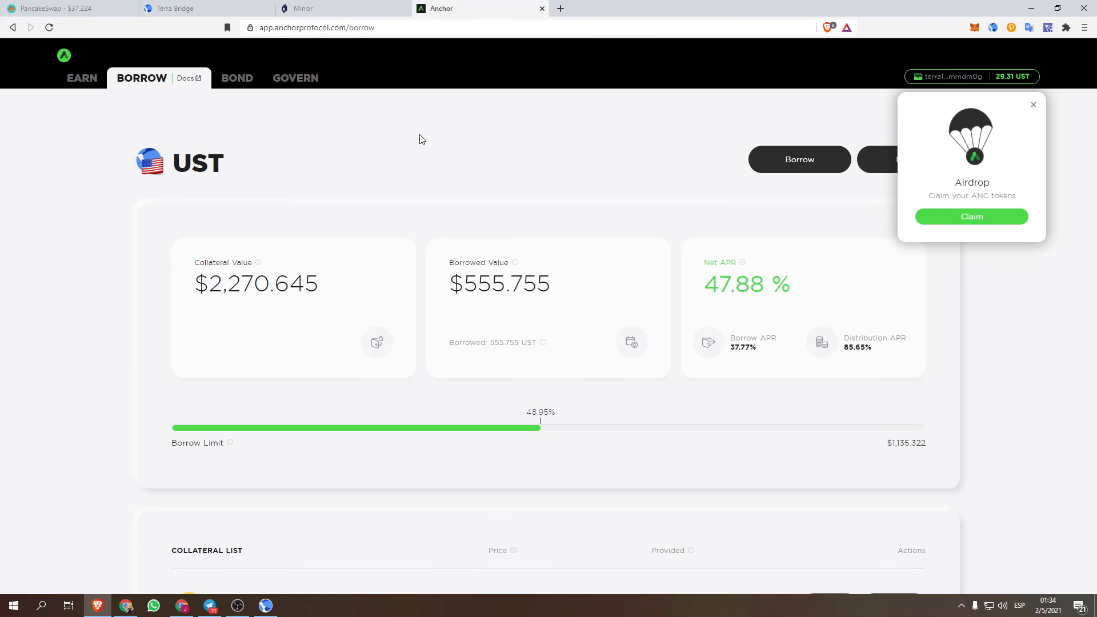
{"action": "left_click", "coordinate": [209, 5]}
{"action": "left_click", "coordinate": [445, 8]}
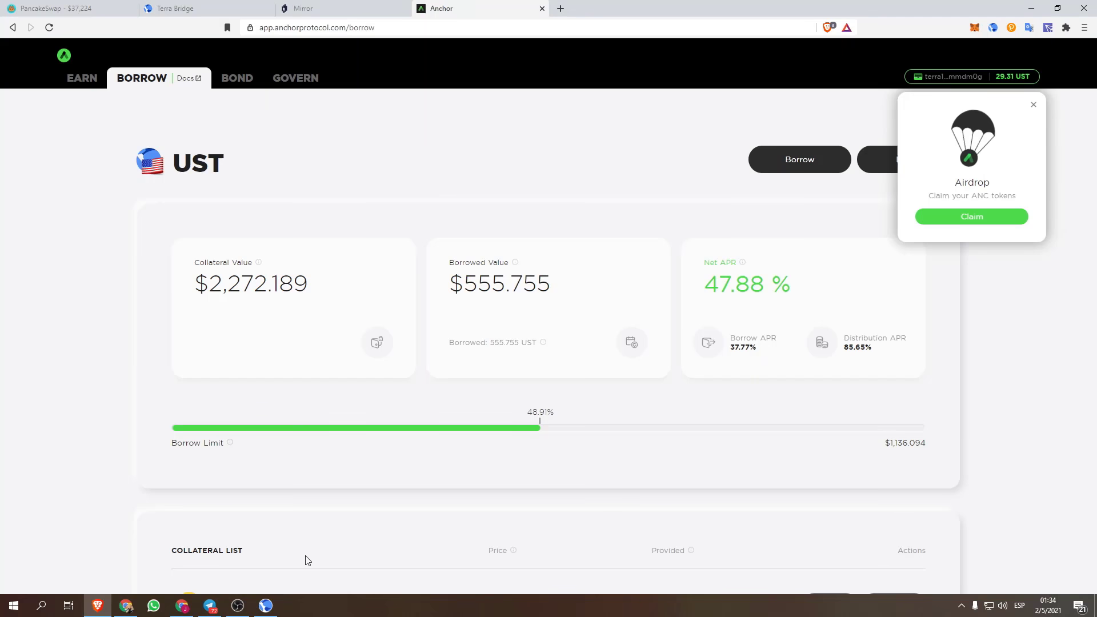
{"action": "left_click", "coordinate": [266, 606]}
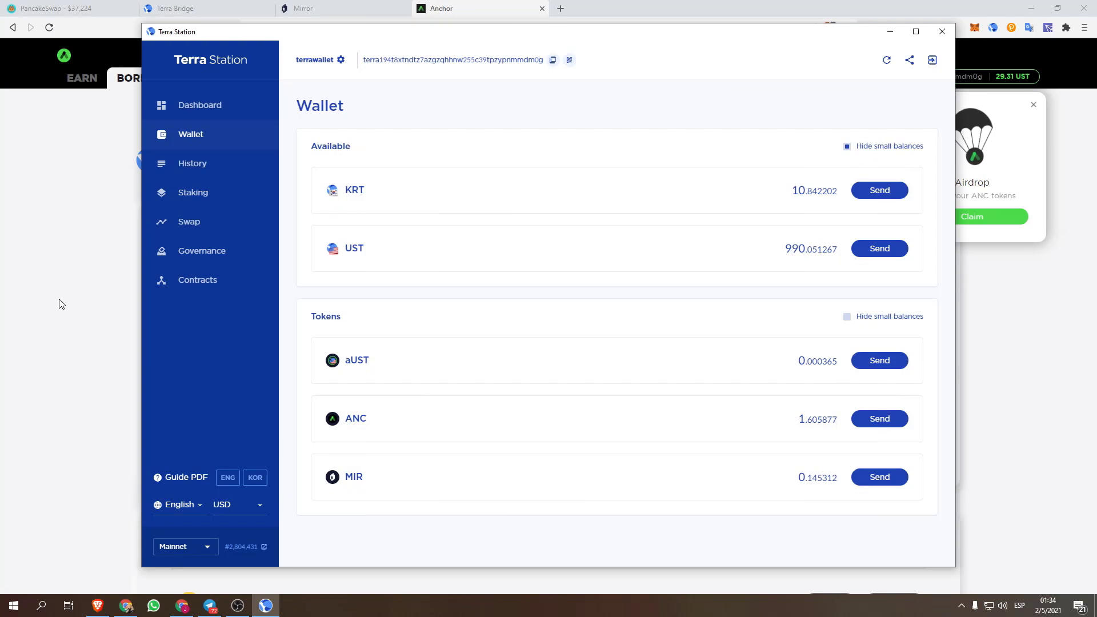
{"action": "left_click", "coordinate": [61, 304]}
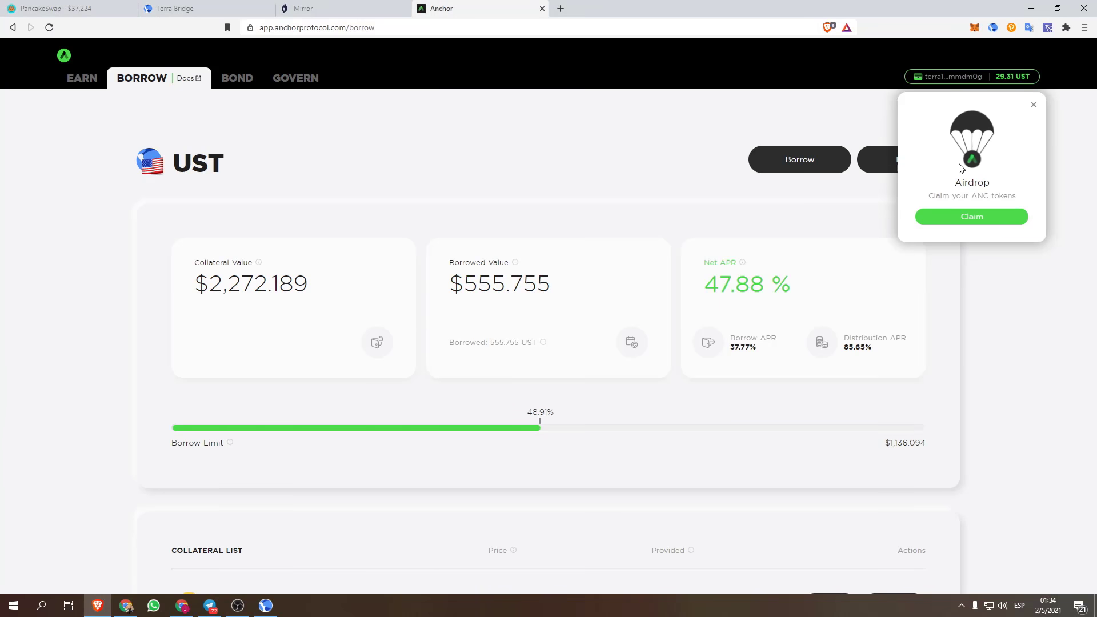
- Claim the ANC airdrop on Anchor and authorize the transaction in Terra Station with the wallet password
{"action": "left_click", "coordinate": [969, 217]}
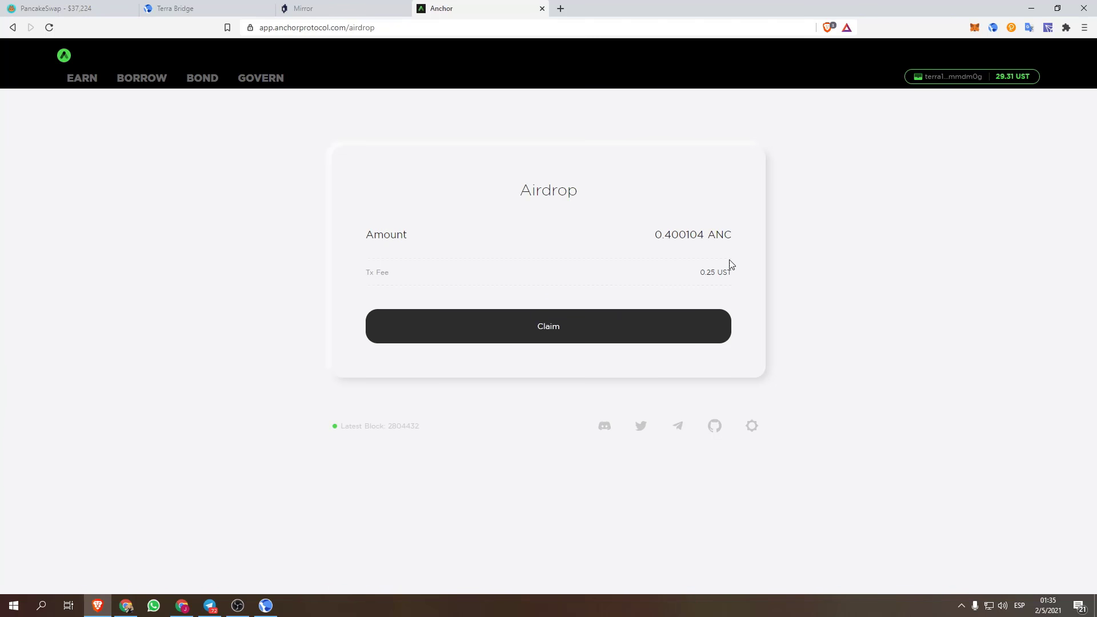
{"action": "left_click_drag", "start_coordinate": [655, 239], "coordinate": [701, 236]}
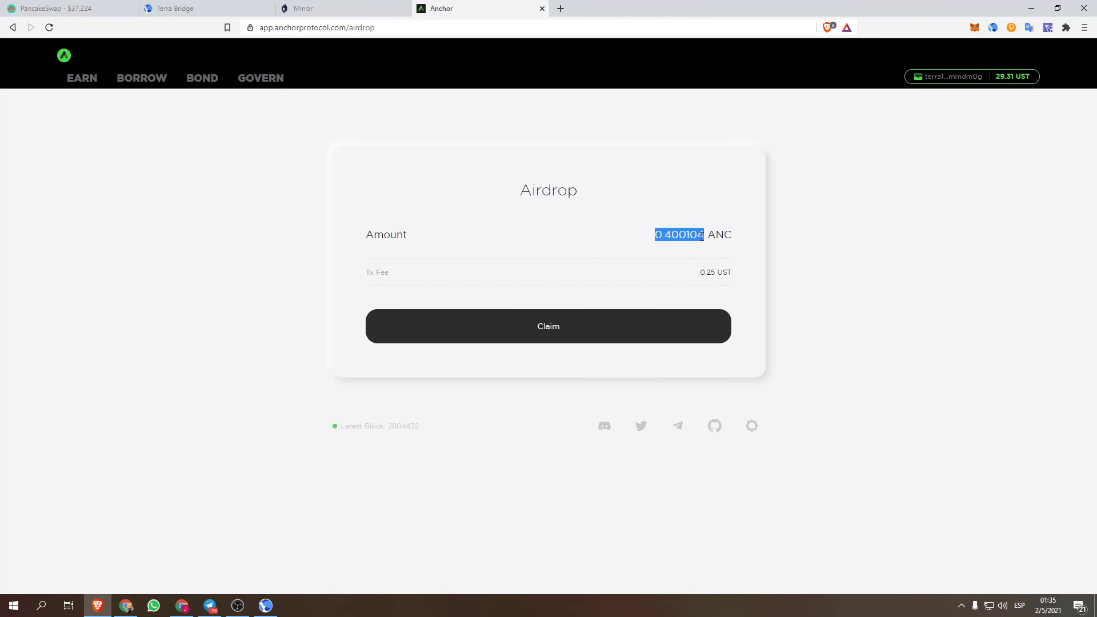
{"action": "left_click", "coordinate": [562, 336]}
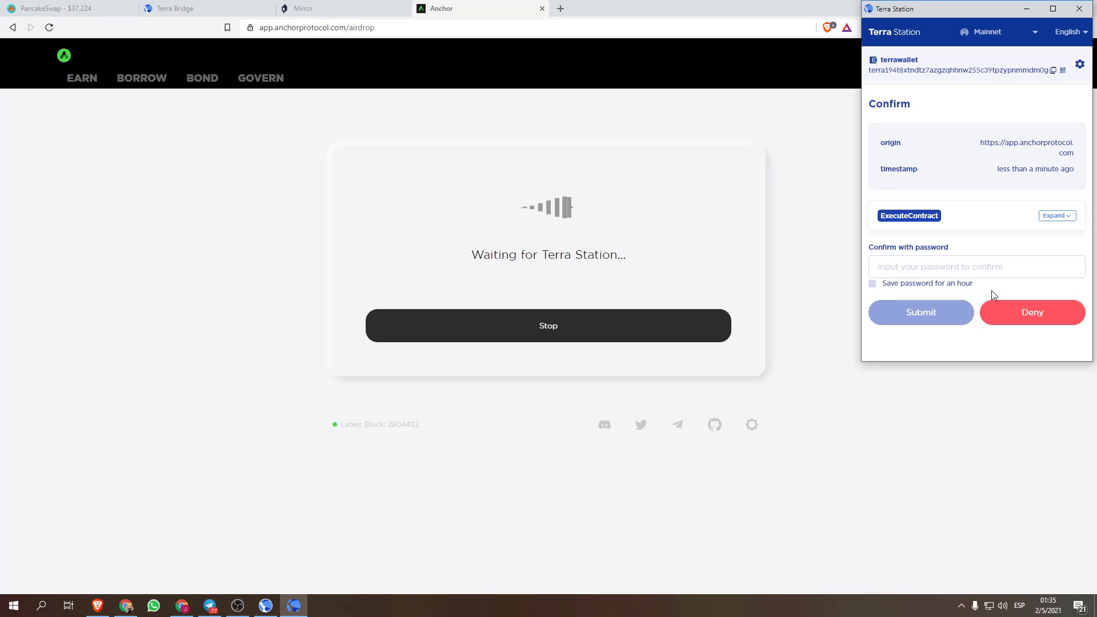
{"action": "type", "text": "•••••••"}
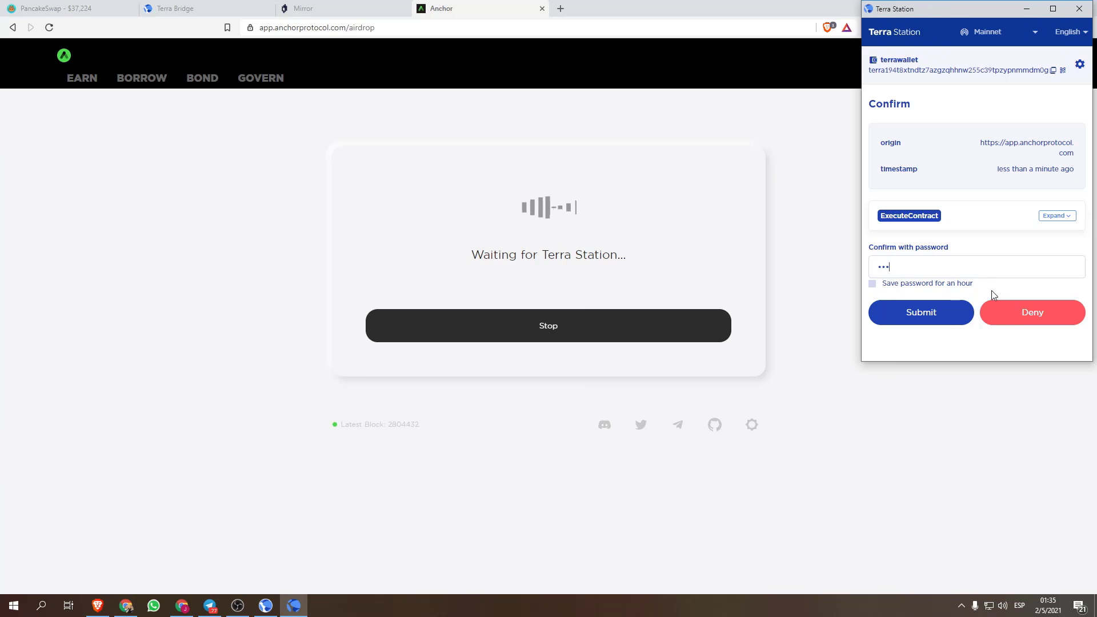
{"action": "type", "text": "••••"}
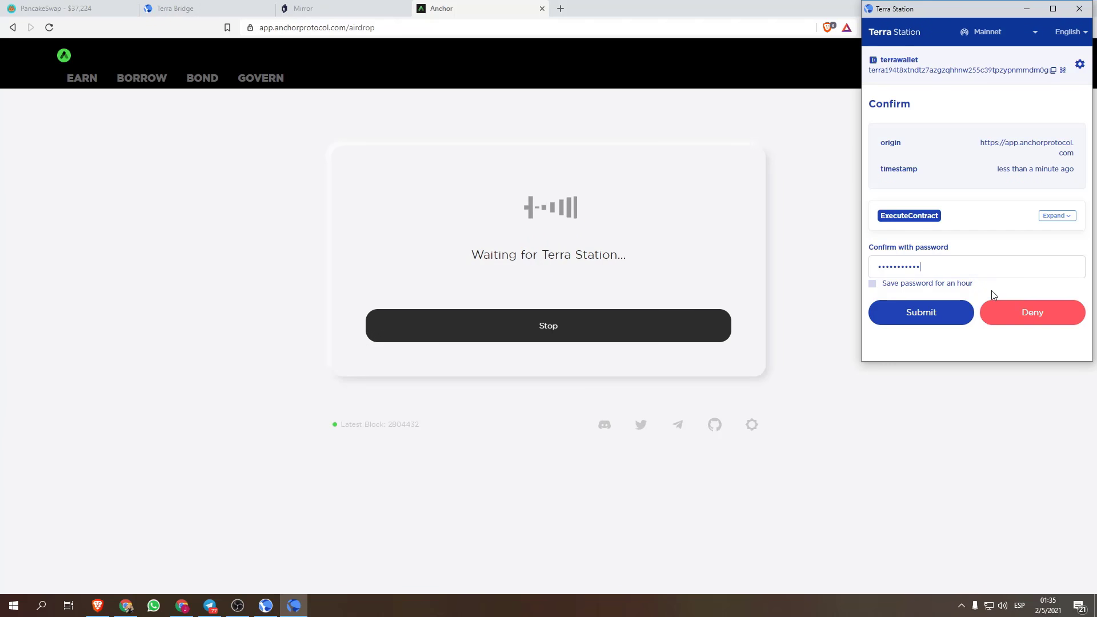
{"action": "left_click", "coordinate": [915, 323]}
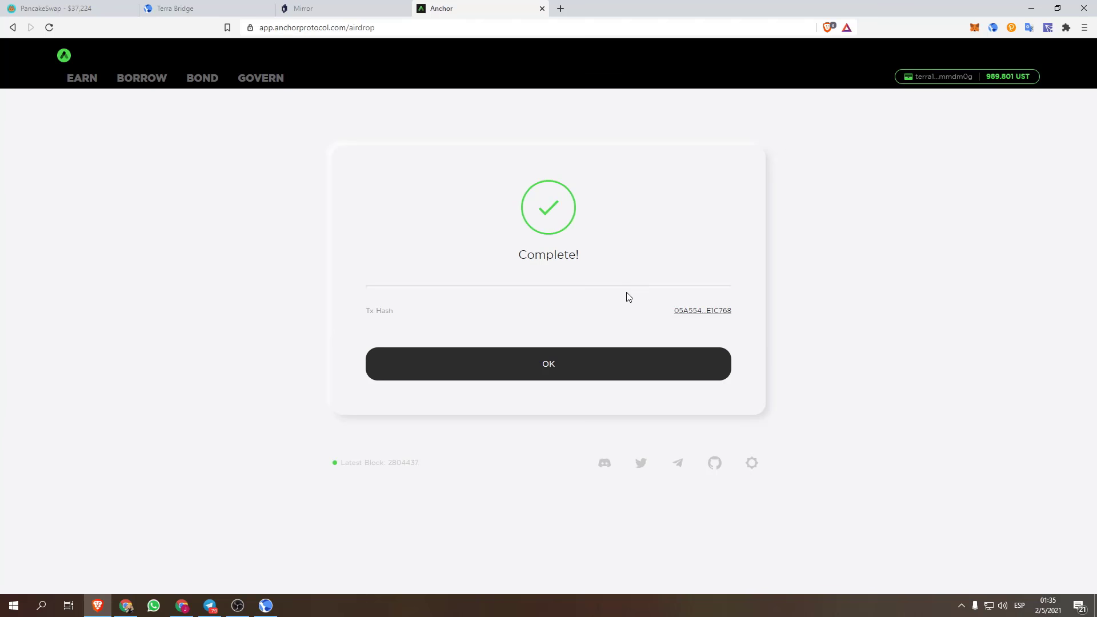
- Check the balances in the Terra Station wallet, then dismiss the completed airdrop claim on Anchor
{"action": "left_click", "coordinate": [266, 607]}
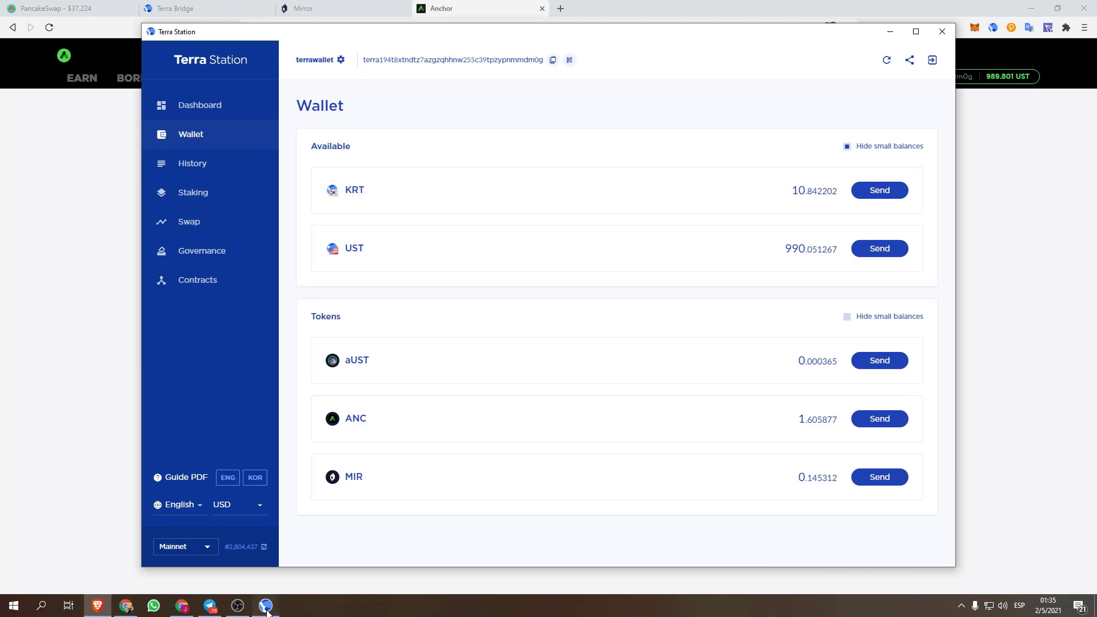
{"action": "left_click", "coordinate": [115, 330]}
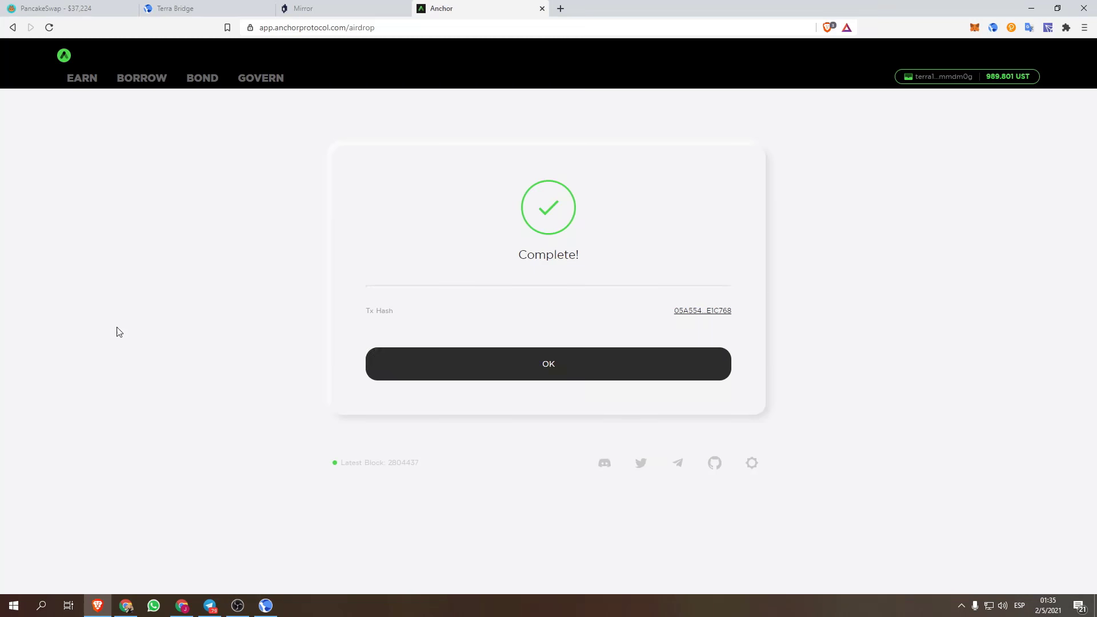
{"action": "left_click", "coordinate": [534, 370]}
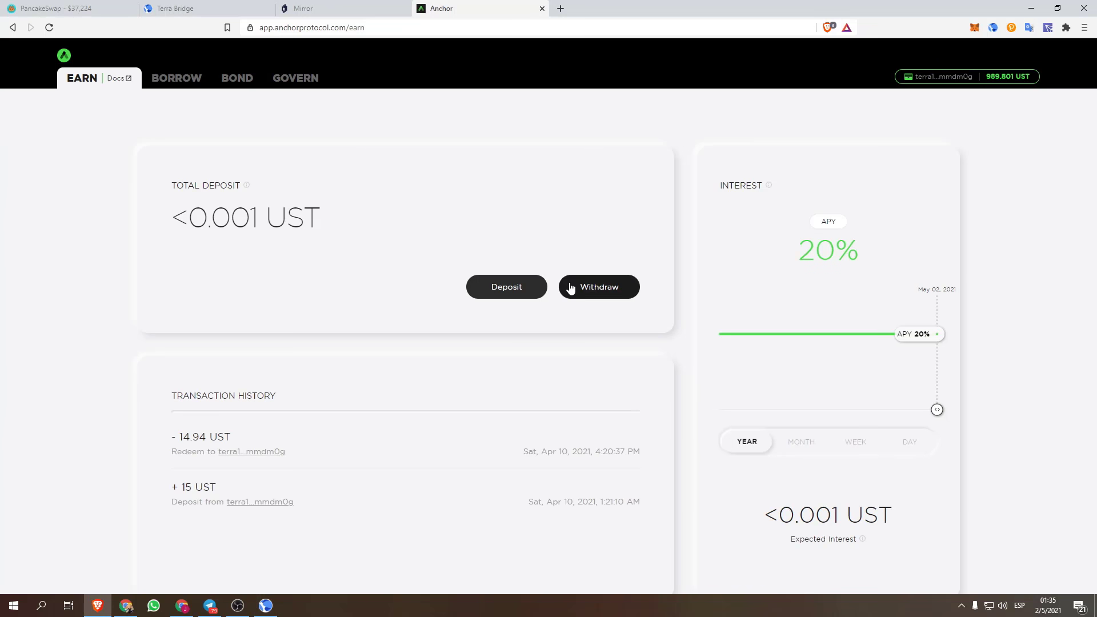
- Open the CoinMarketCap cryptocurrency converter in a new browser tab
{"action": "left_click", "coordinate": [559, 8]}
{"action": "type", "text": "coin"}
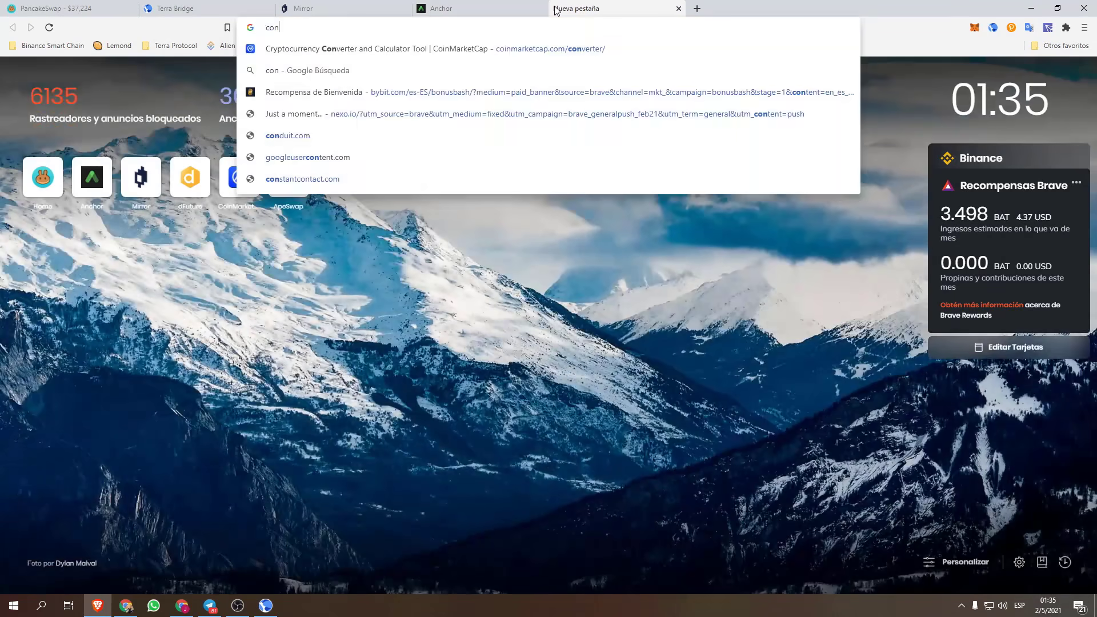
{"action": "key", "text": "Down"}
{"action": "key", "text": "Return"}
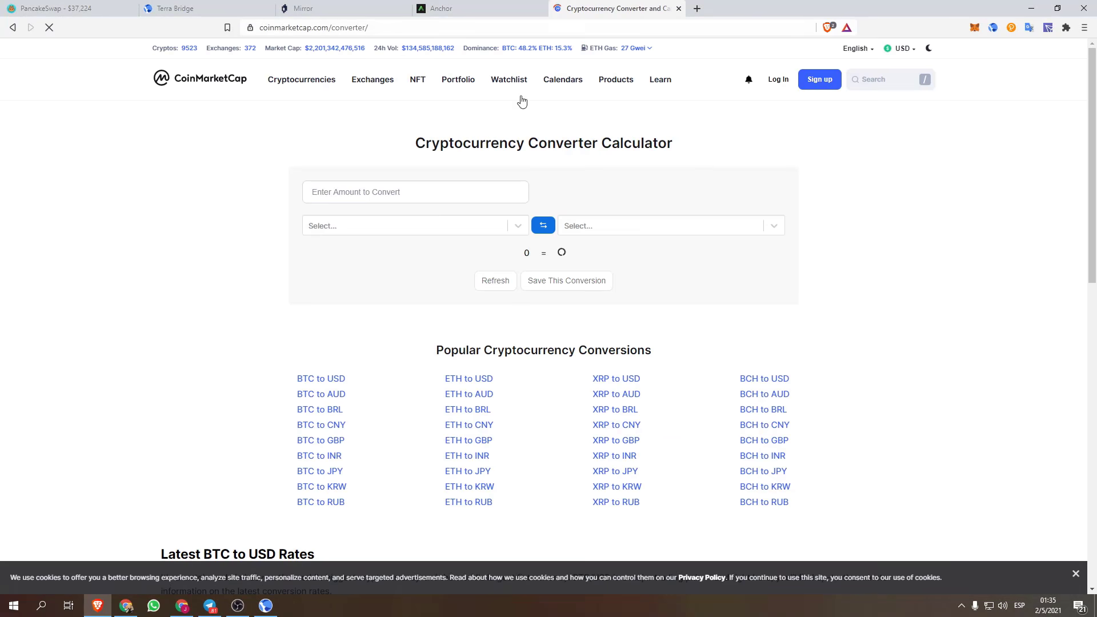
- Convert 0.4 Anchor Protocol (ANC) to United States Dollars
{"action": "left_click", "coordinate": [435, 192]}
{"action": "left_click", "coordinate": [416, 229]}
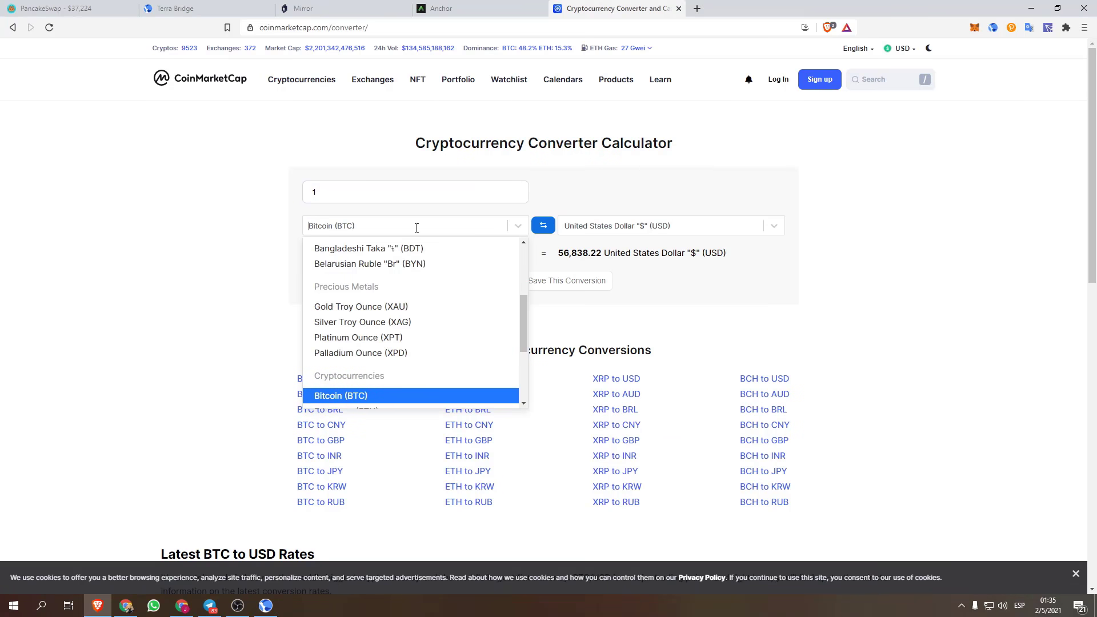
{"action": "type", "text": "anch"}
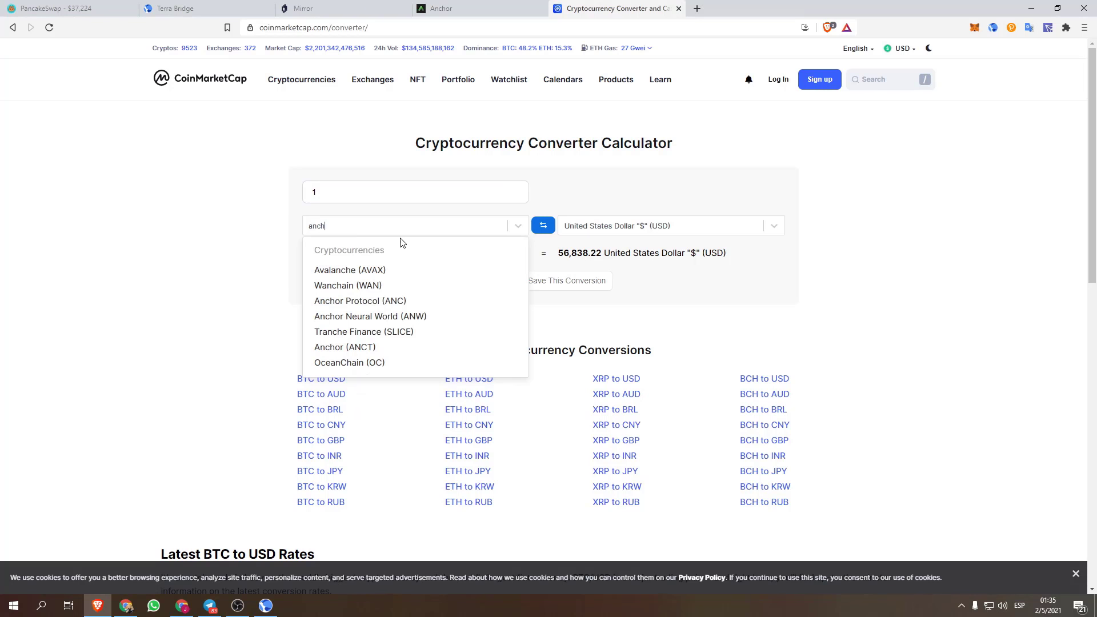
{"action": "left_click", "coordinate": [383, 309]}
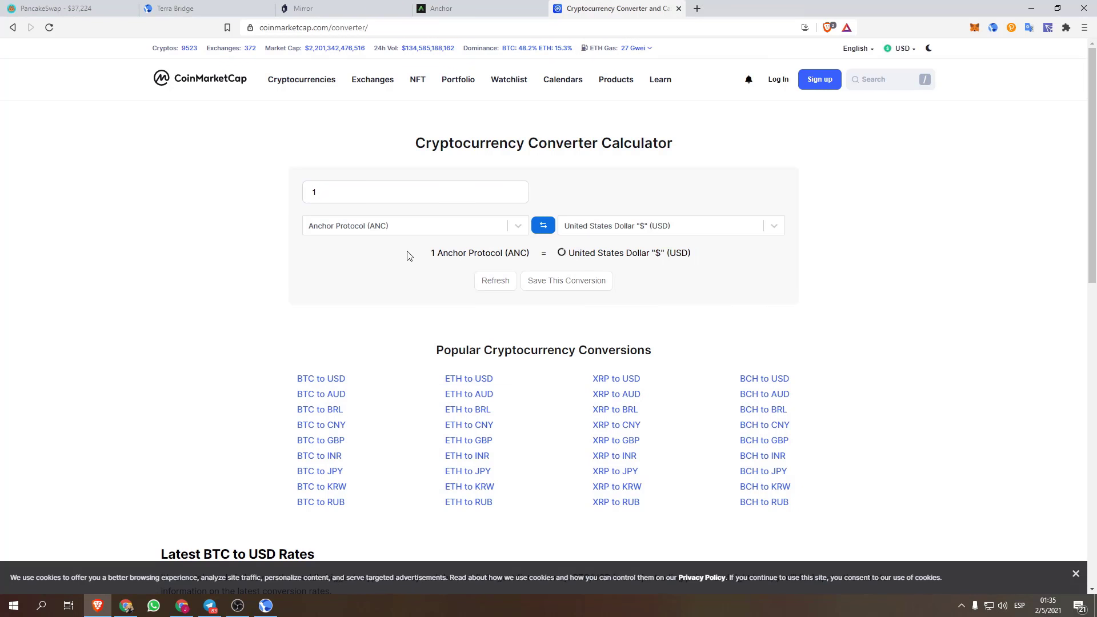
{"action": "key", "text": "shift+Tab"}
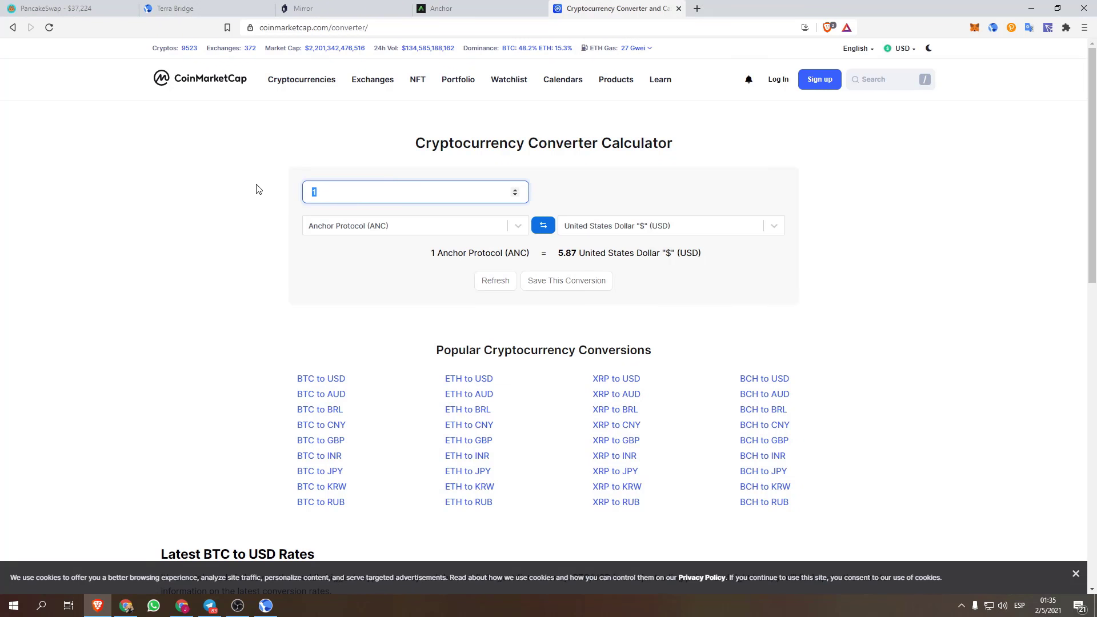
{"action": "type", "text": "0.4"}
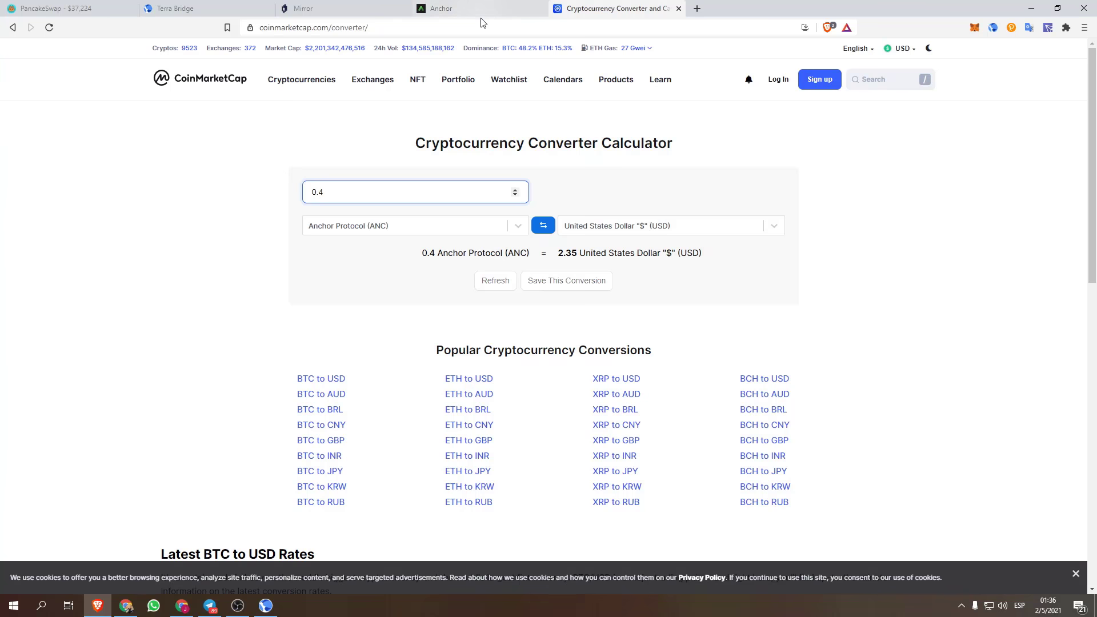
- Recheck the Terra Station wallet, then open the bookmarked Terra Analytics page in a new tab and review its airdrop stats
{"action": "left_click", "coordinate": [266, 606]}
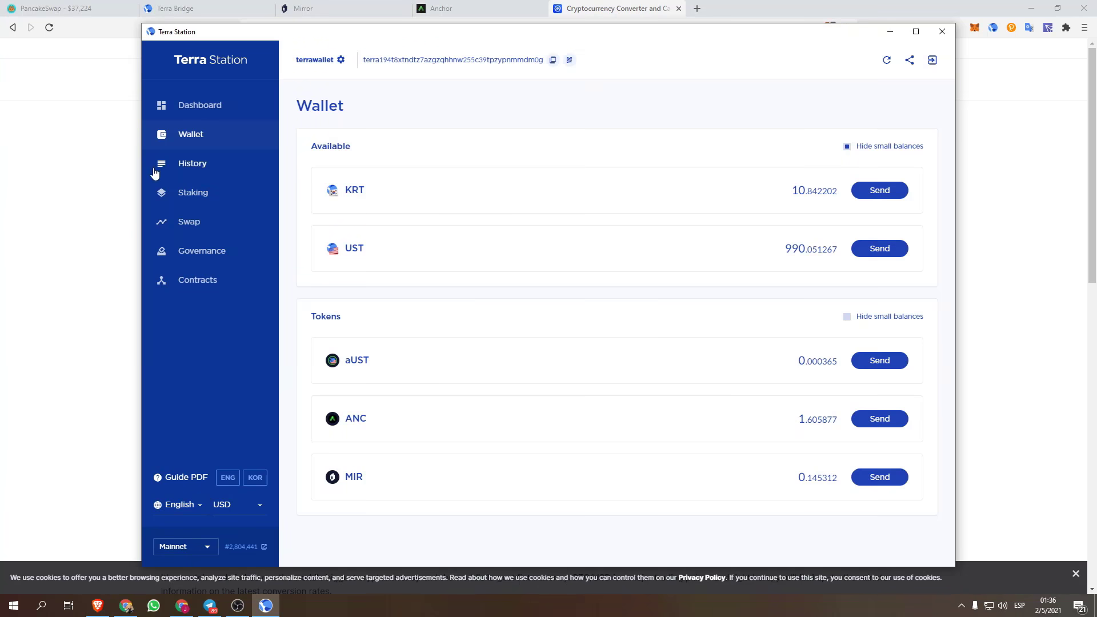
{"action": "left_click", "coordinate": [79, 166]}
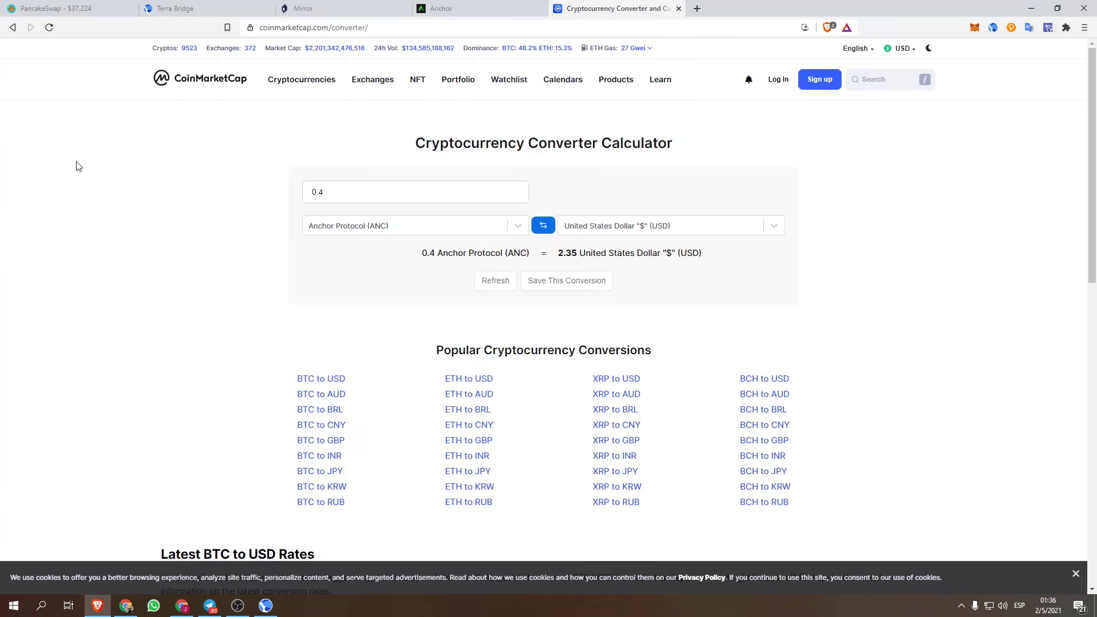
{"action": "left_click", "coordinate": [696, 8]}
{"action": "left_click", "coordinate": [170, 45]}
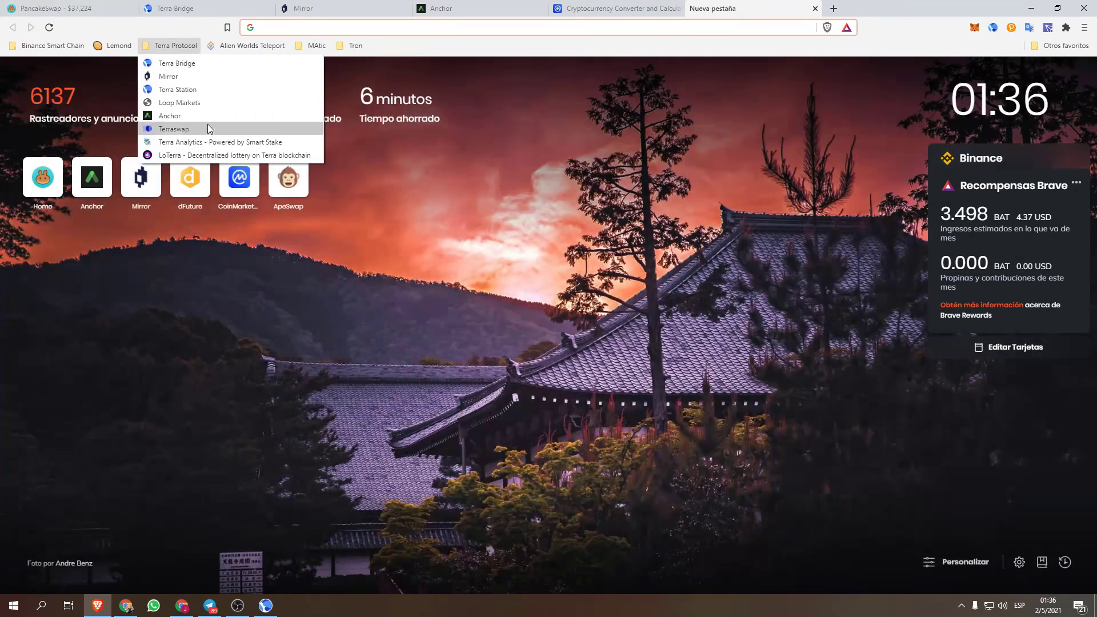
{"action": "left_click", "coordinate": [209, 142]}
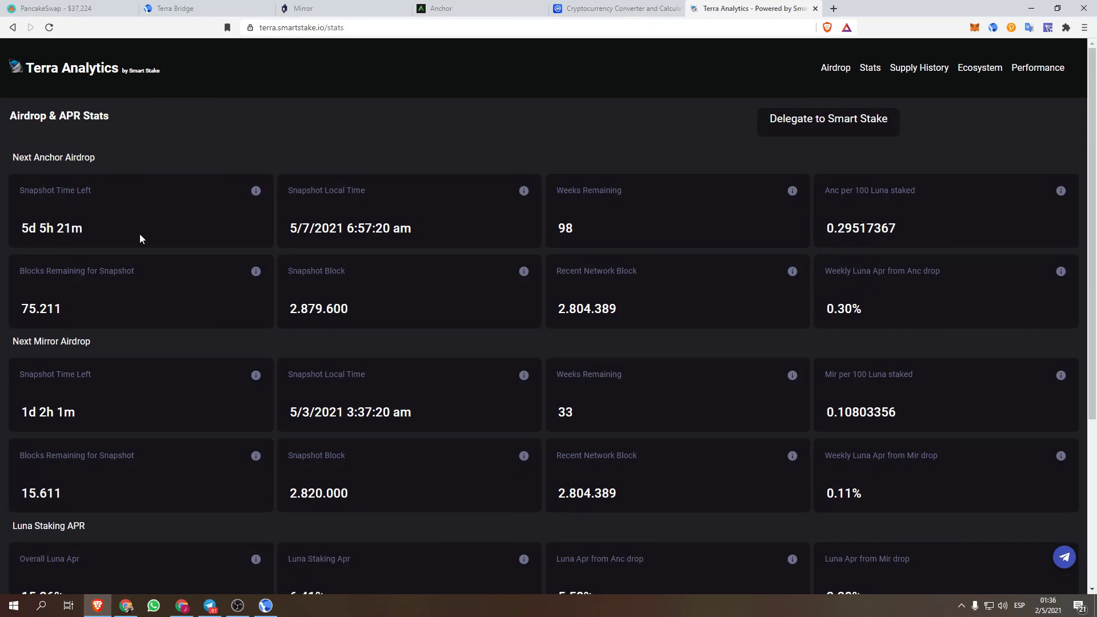
{"action": "scroll", "coordinate": [154, 234], "scroll_direction": "down", "scroll_amount": 1}
{"action": "scroll", "coordinate": [149, 233], "scroll_direction": "up", "scroll_amount": 1}
- Calculate 98 × 0.4 in the Windows Calculator, then clear the result and minimize the calculator
{"action": "left_click", "coordinate": [42, 606]}
{"action": "type", "text": "calc"}
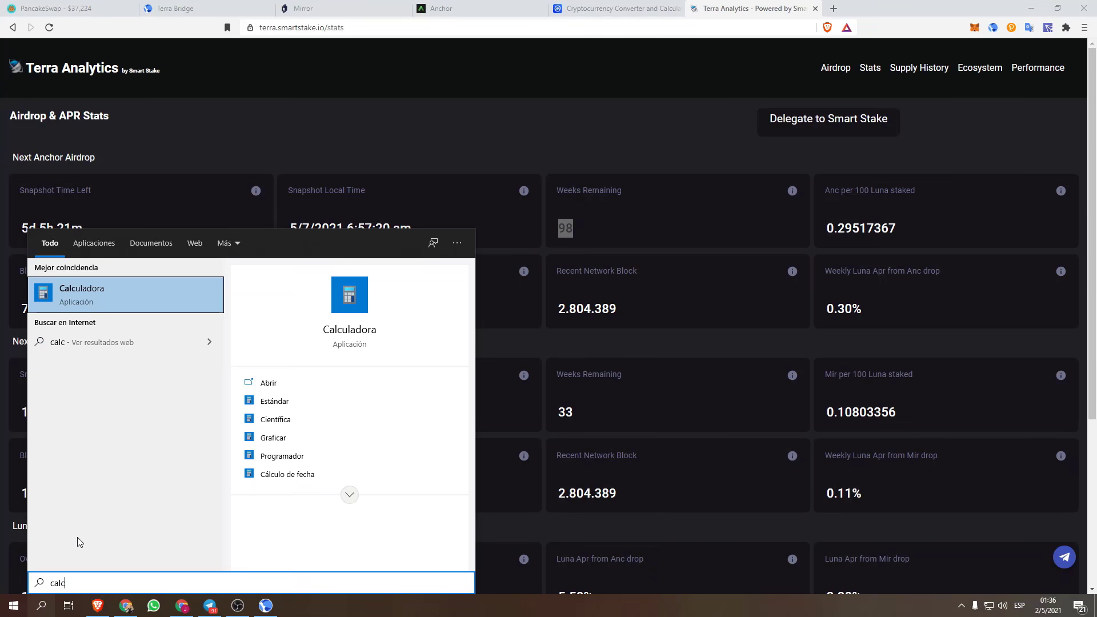
{"action": "key", "text": "Return"}
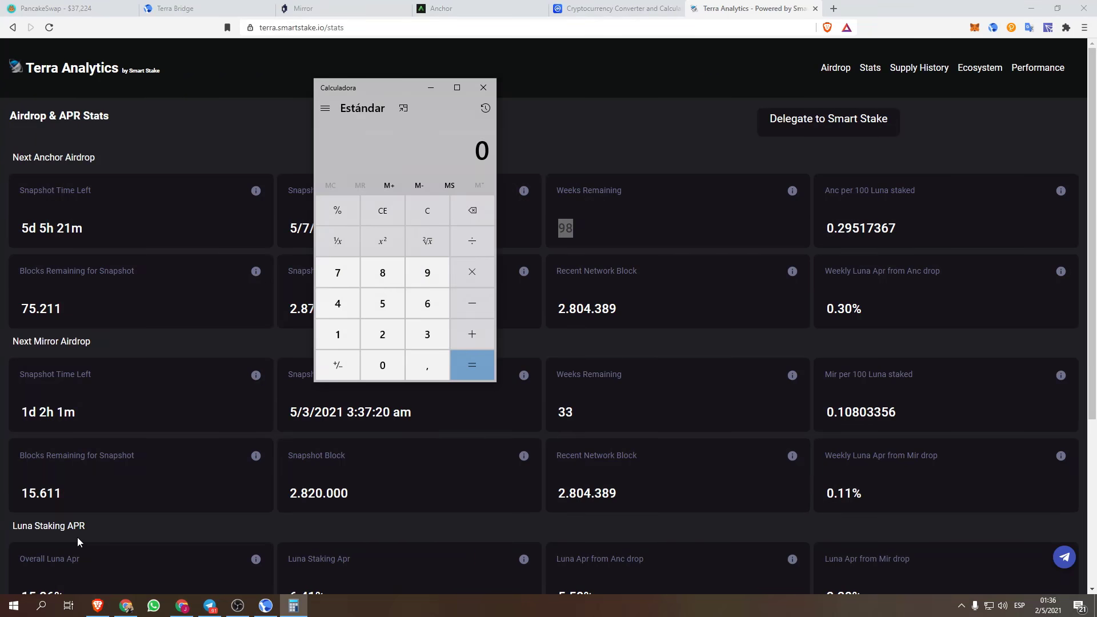
{"action": "type", "text": "98*,4"}
{"action": "key", "text": "Return"}
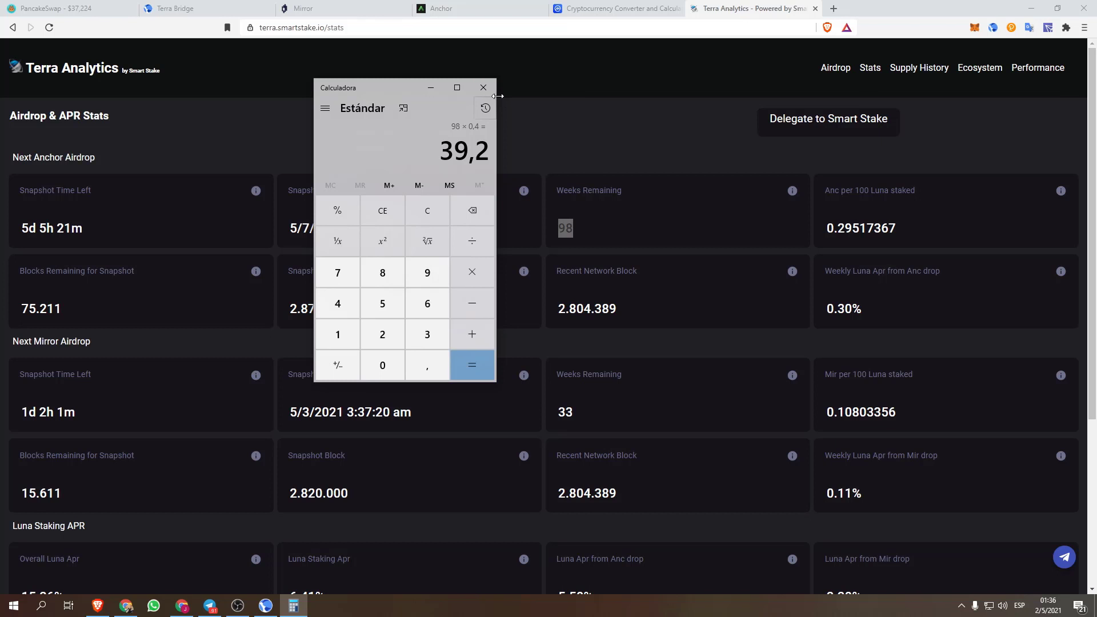
{"action": "key", "text": "Escape"}
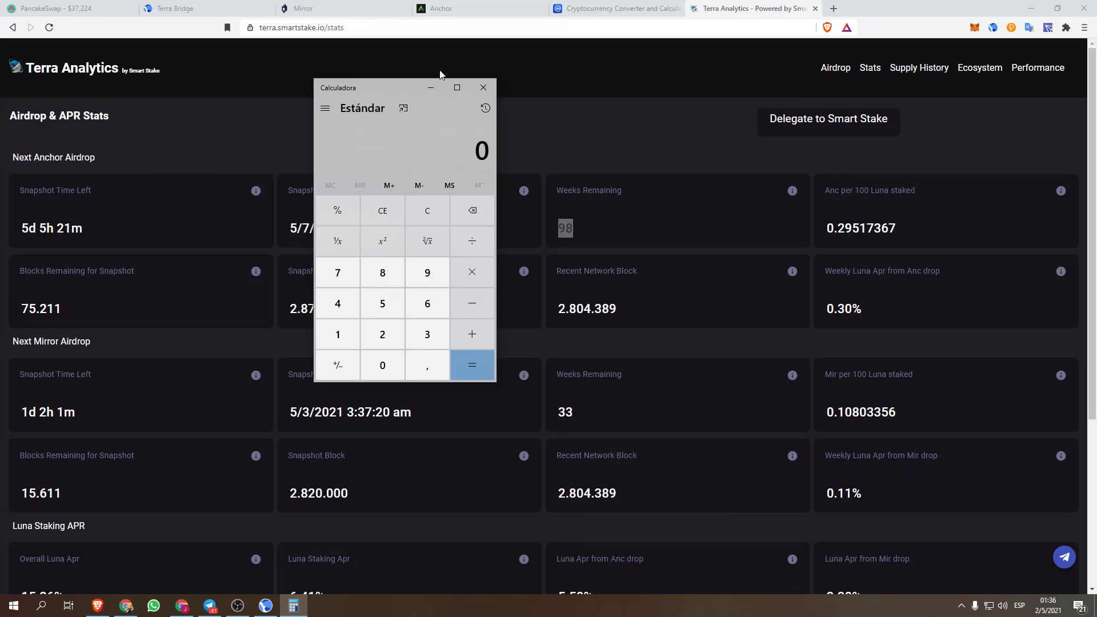
{"action": "left_click", "coordinate": [430, 87]}
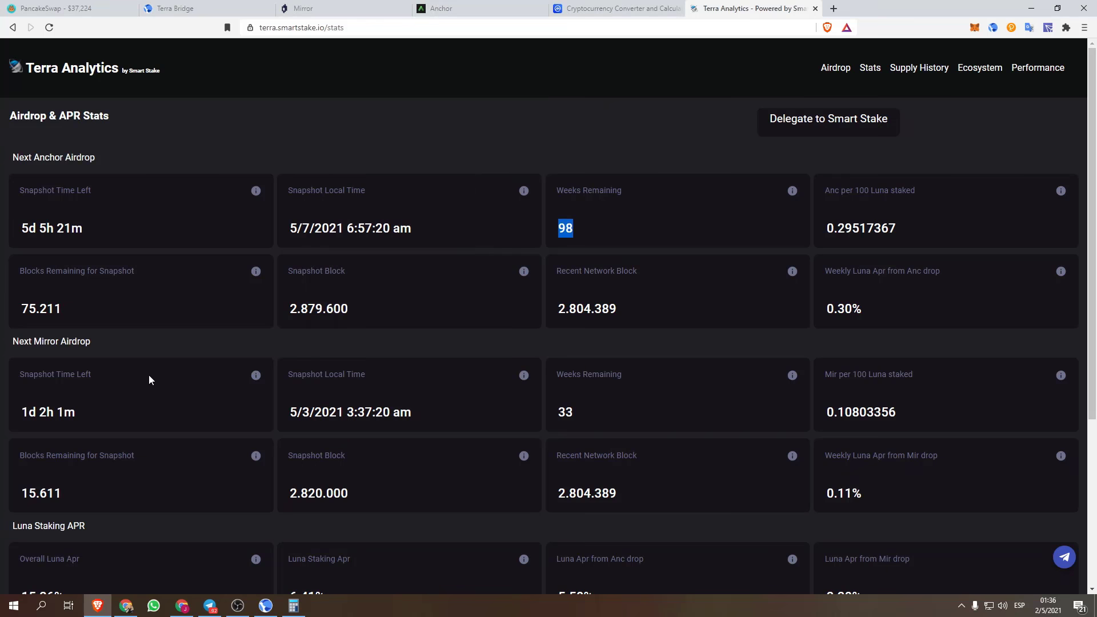
- Examine the next Mirror airdrop figures and the Luna staking APR on the Terra Analytics page
{"action": "scroll", "coordinate": [117, 375], "scroll_direction": "down", "scroll_amount": 1}
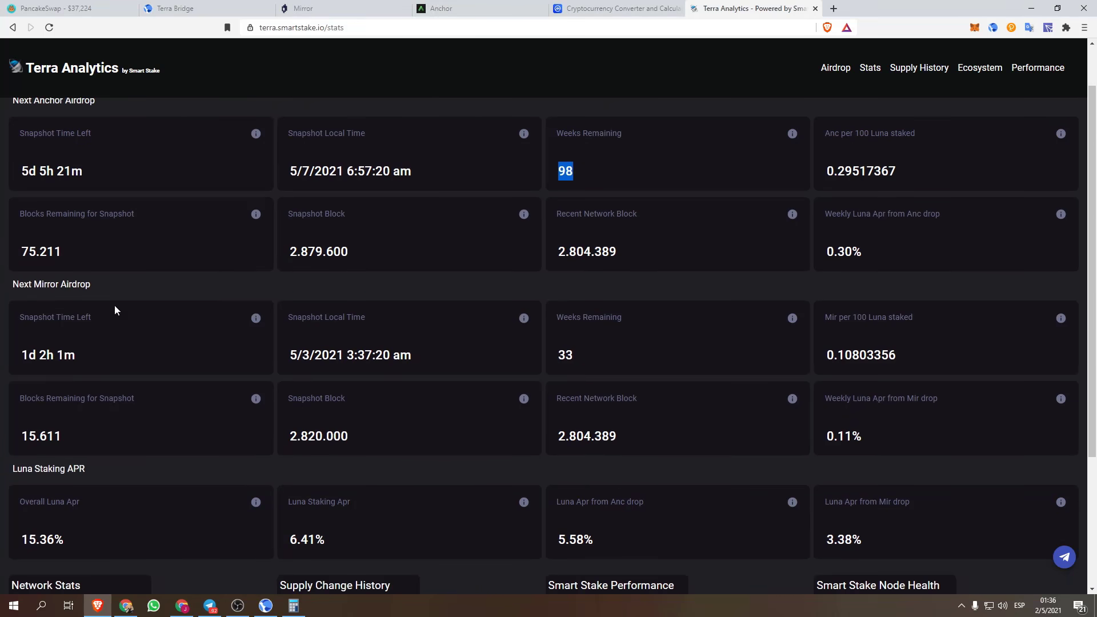
{"action": "scroll", "coordinate": [206, 327], "scroll_direction": "down", "scroll_amount": 1}
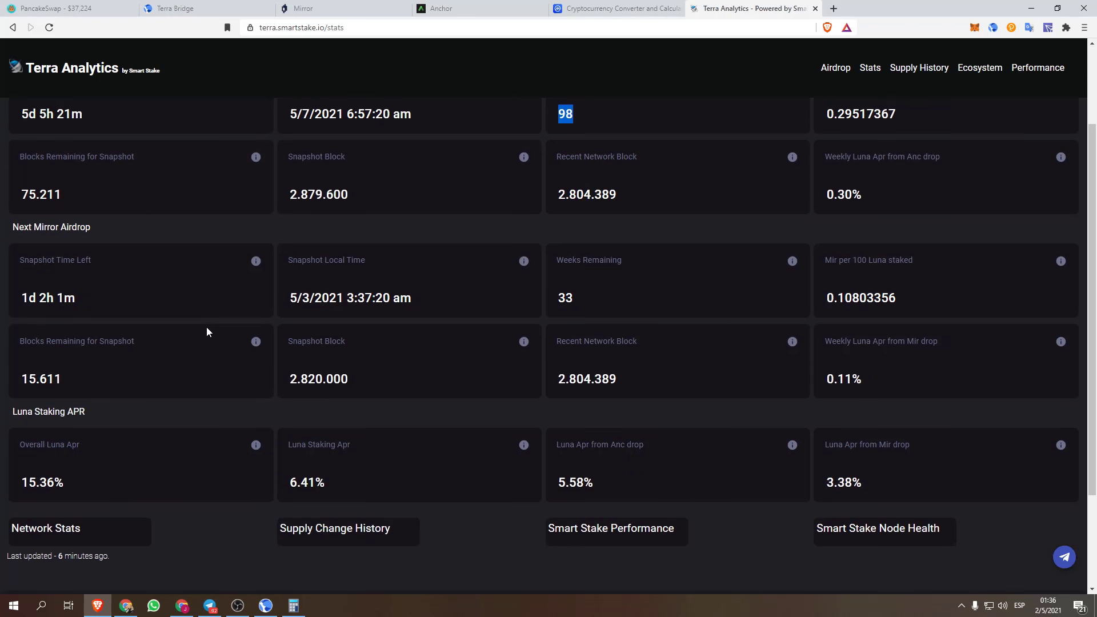